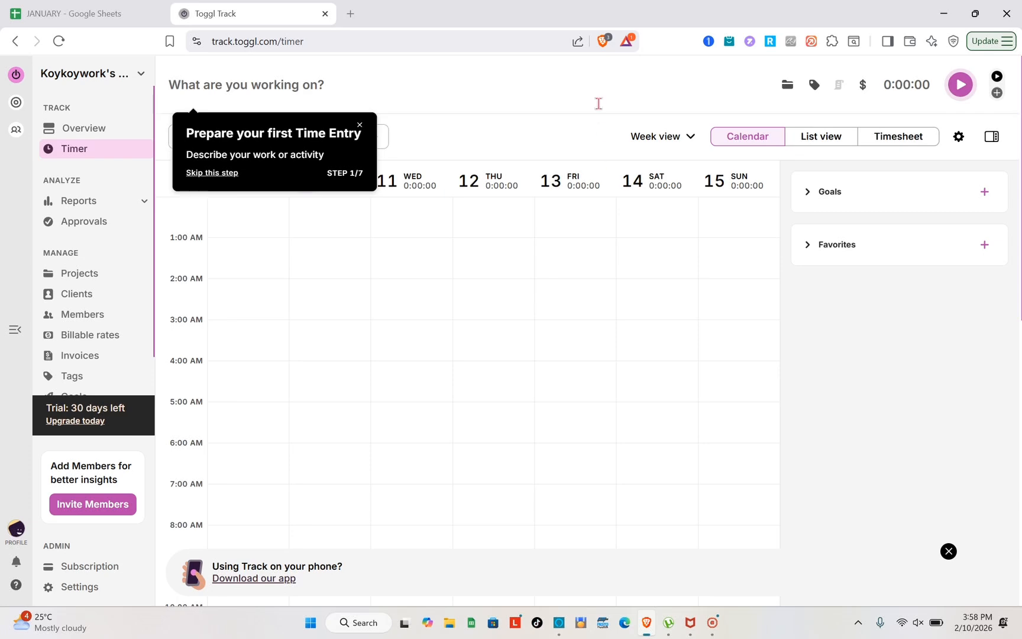
Step: In a new tab, search Brave for 'toggle track' and open the Toggl Track homepage at toggl.com
{"action": "left_click", "coordinate": [351, 14]}
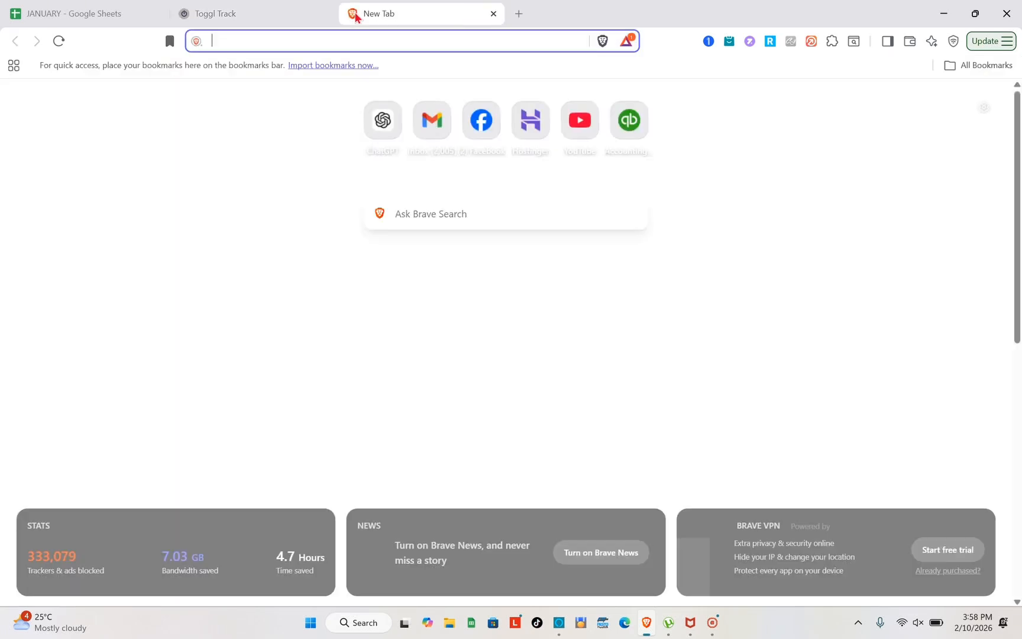
{"action": "type", "text": "toggle track"}
{"action": "key", "text": "Return"}
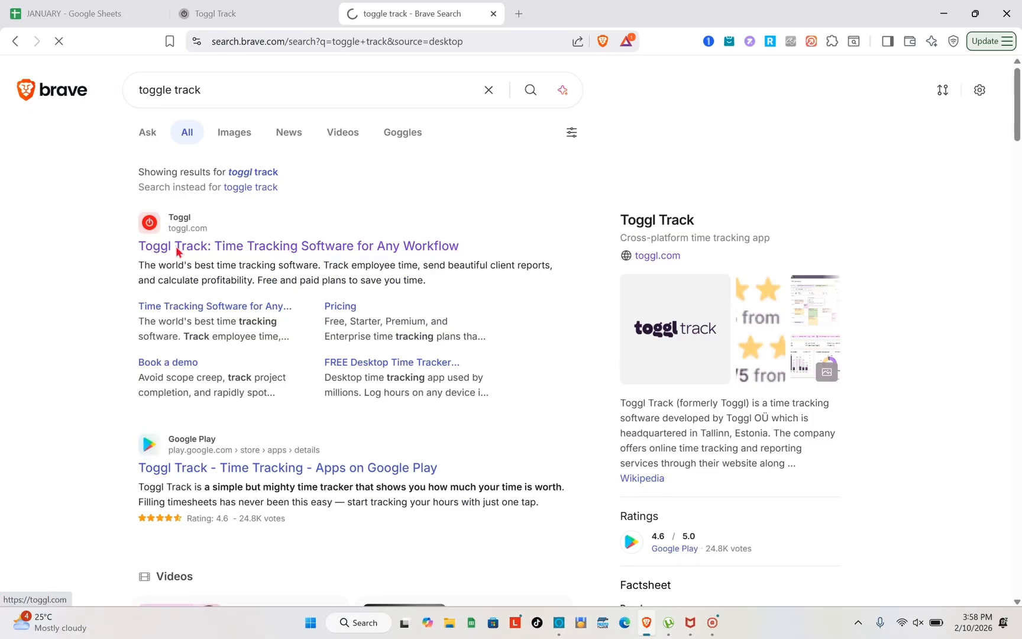
{"action": "left_click", "coordinate": [187, 274]}
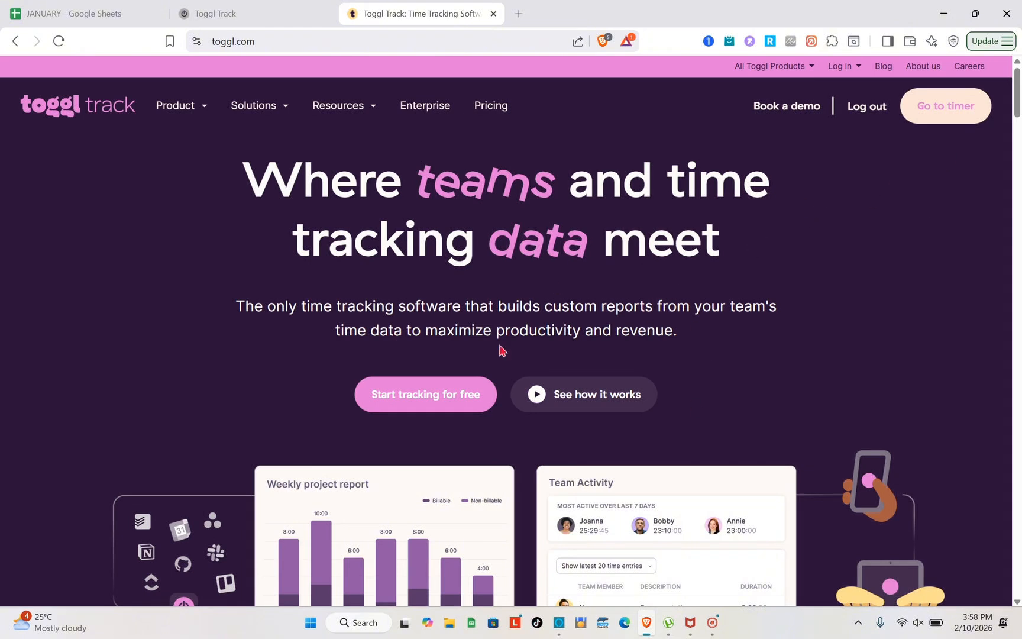
Step: Close the toggl.com tab to get back to the Toggl Track timer calendar
{"action": "left_click", "coordinate": [495, 14]}
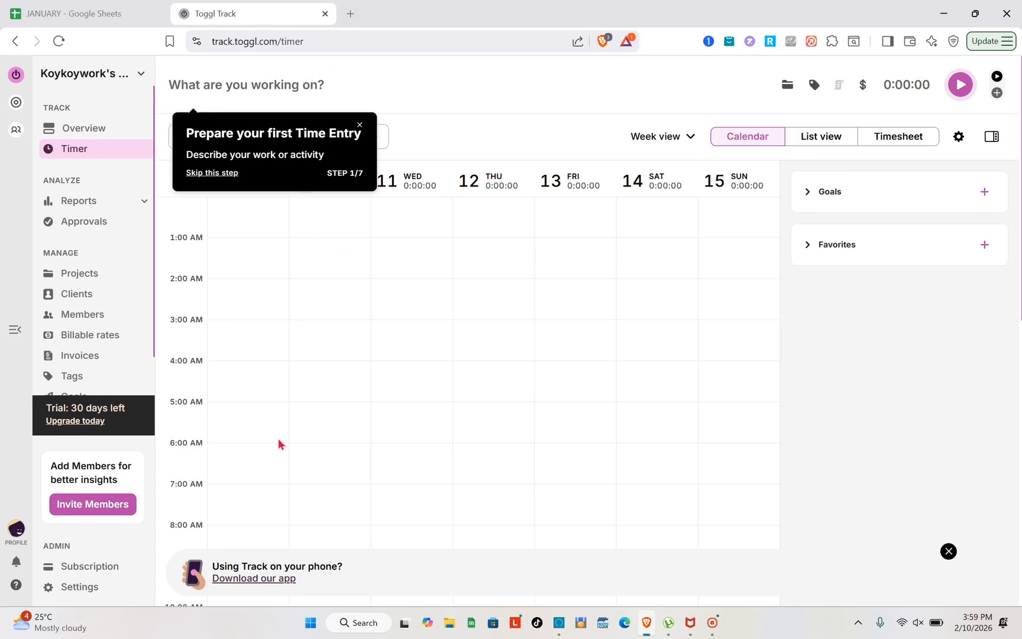
Step: Open the admin Overview dashboard and scroll through it
{"action": "left_click", "coordinate": [110, 130]}
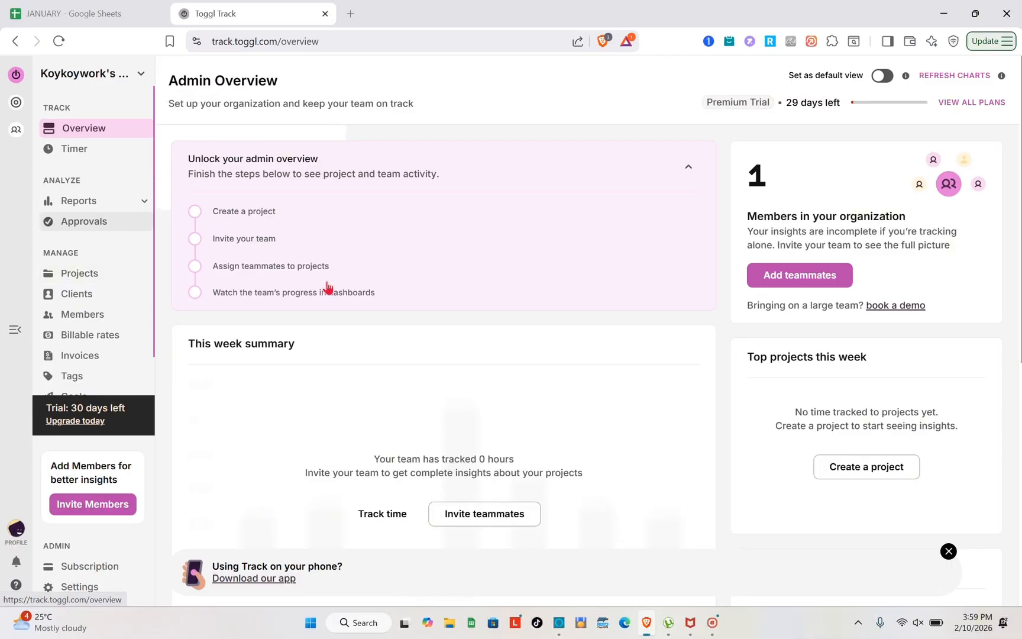
{"action": "scroll", "coordinate": [422, 365], "scroll_direction": "down", "scroll_amount": 3}
{"action": "scroll", "coordinate": [423, 362], "scroll_direction": "up", "scroll_amount": 1}
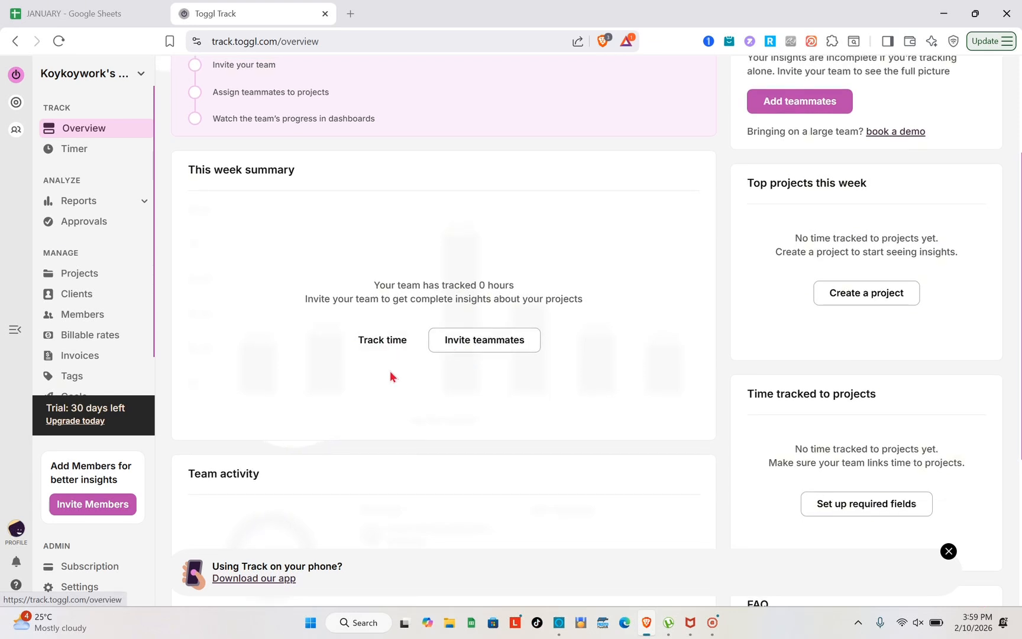
{"action": "scroll", "coordinate": [390, 375], "scroll_direction": "down", "scroll_amount": 2}
{"action": "scroll", "coordinate": [392, 376], "scroll_direction": "up", "scroll_amount": 3}
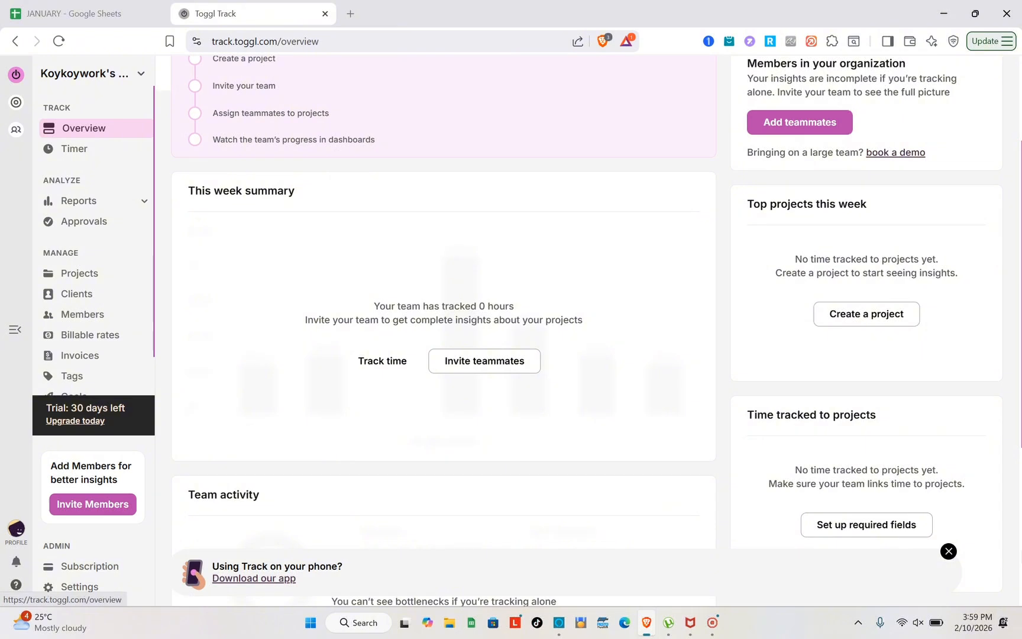
Step: Dismiss the phone-app download banner and return to the Timer calendar
{"action": "left_click", "coordinate": [948, 552]}
{"action": "scroll", "coordinate": [511, 304], "scroll_direction": "up", "scroll_amount": 3}
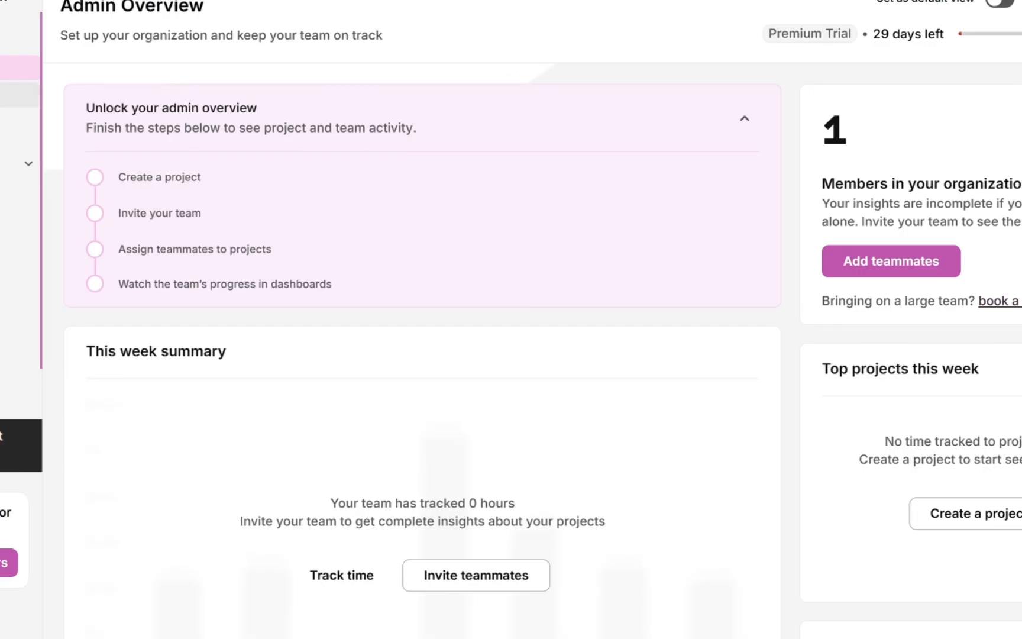
{"action": "left_click", "coordinate": [18, 95]}
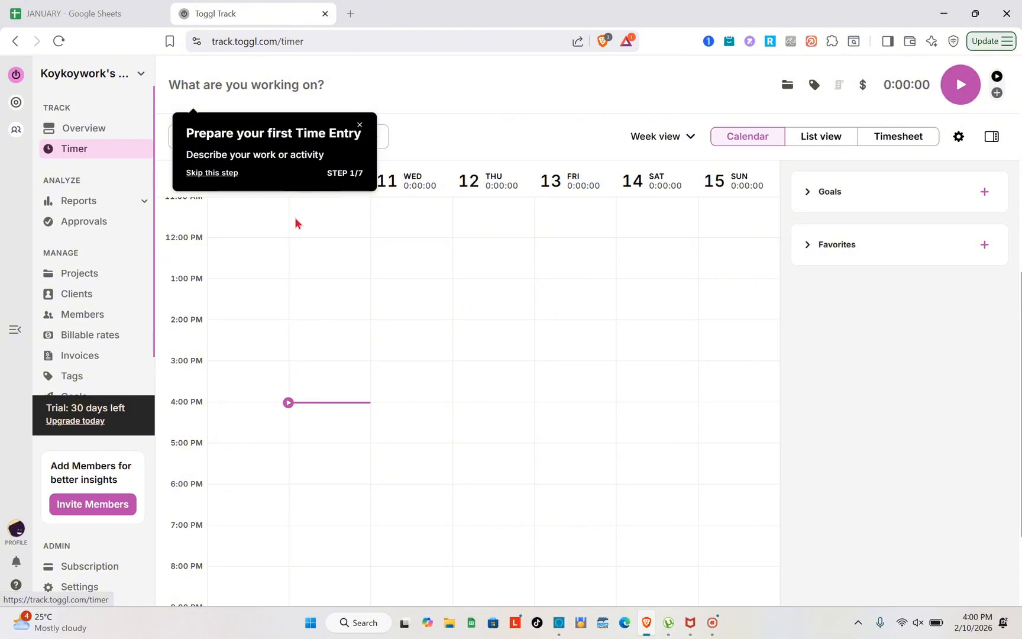
Step: Skip the onboarding tour tips and start a timer with no description
{"action": "left_click", "coordinate": [212, 173]}
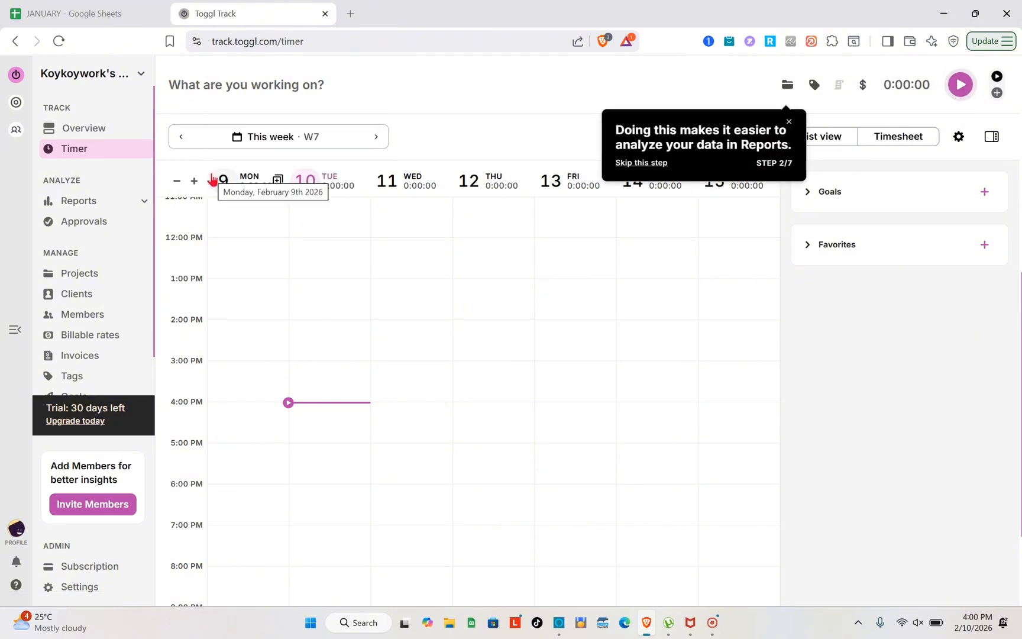
{"action": "scroll", "coordinate": [334, 325], "scroll_direction": "up", "scroll_amount": 2}
{"action": "scroll", "coordinate": [335, 326], "scroll_direction": "up", "scroll_amount": 5}
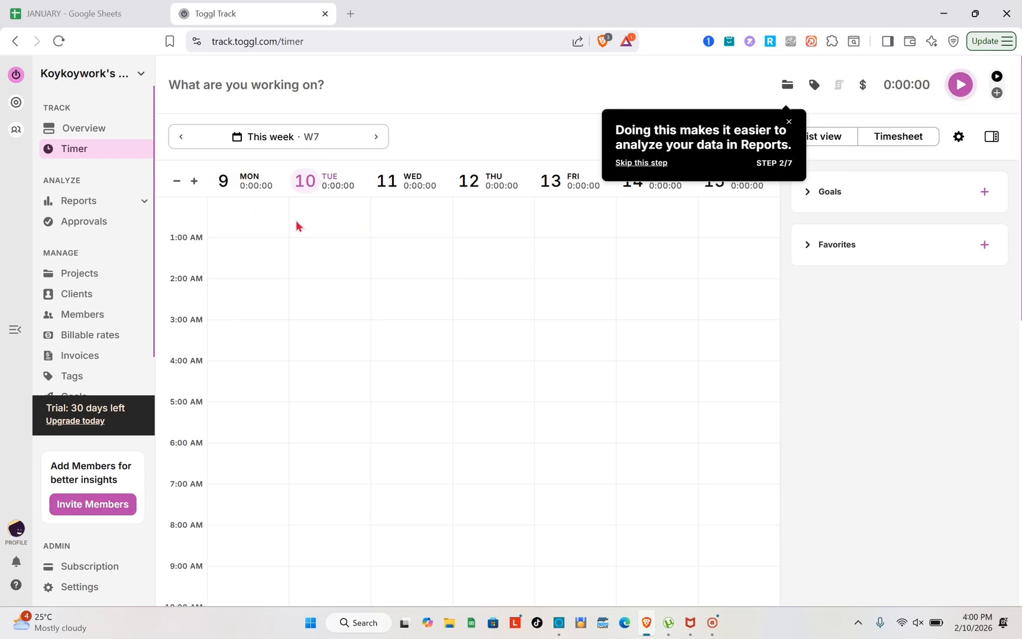
{"action": "scroll", "coordinate": [267, 461], "scroll_direction": "down", "scroll_amount": 5}
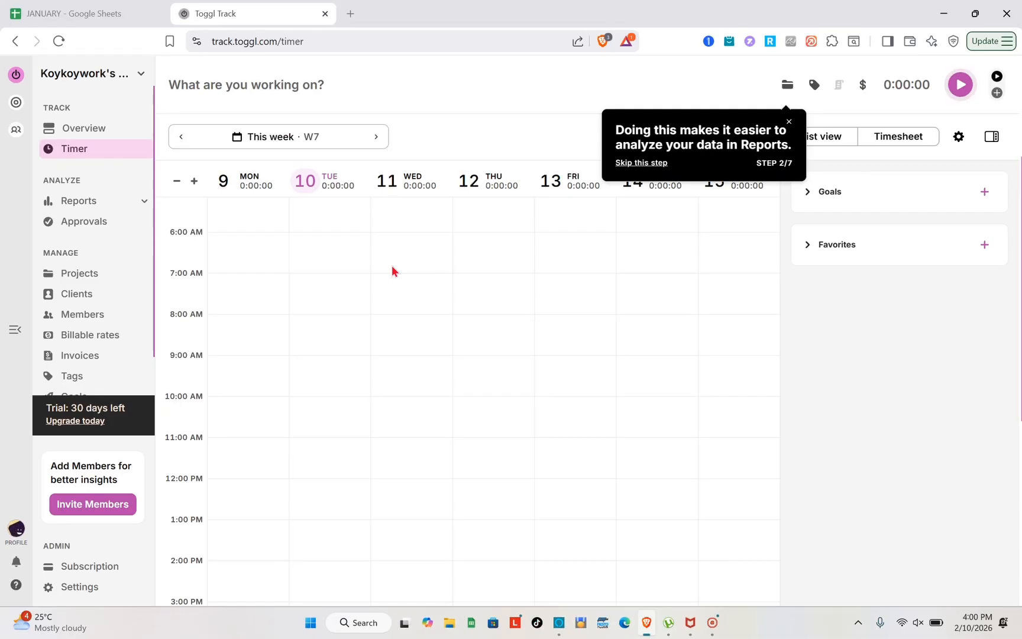
{"action": "left_click", "coordinate": [788, 120]}
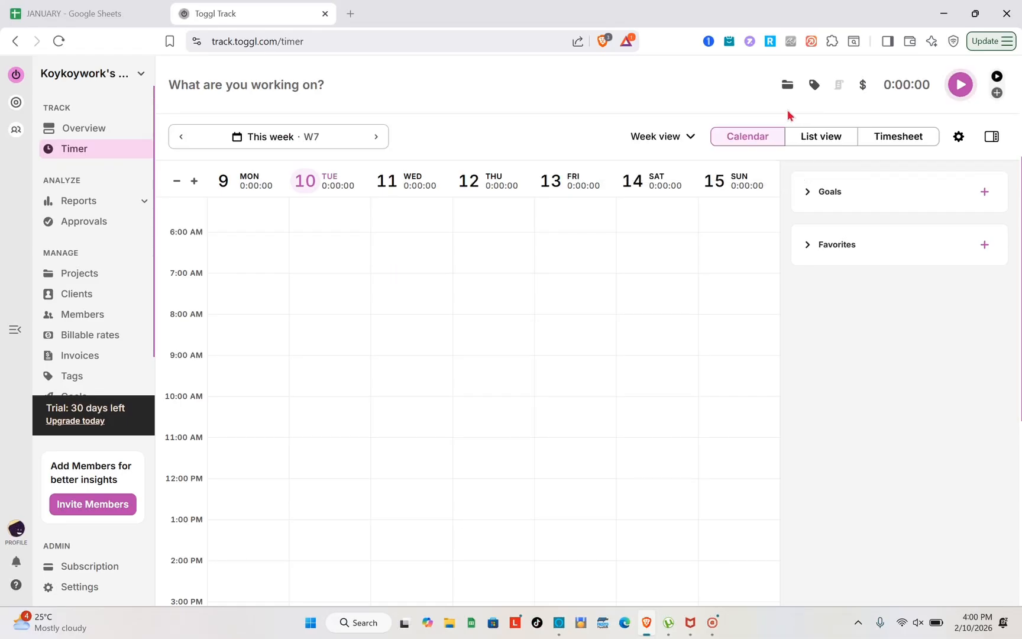
{"action": "left_click", "coordinate": [963, 85]}
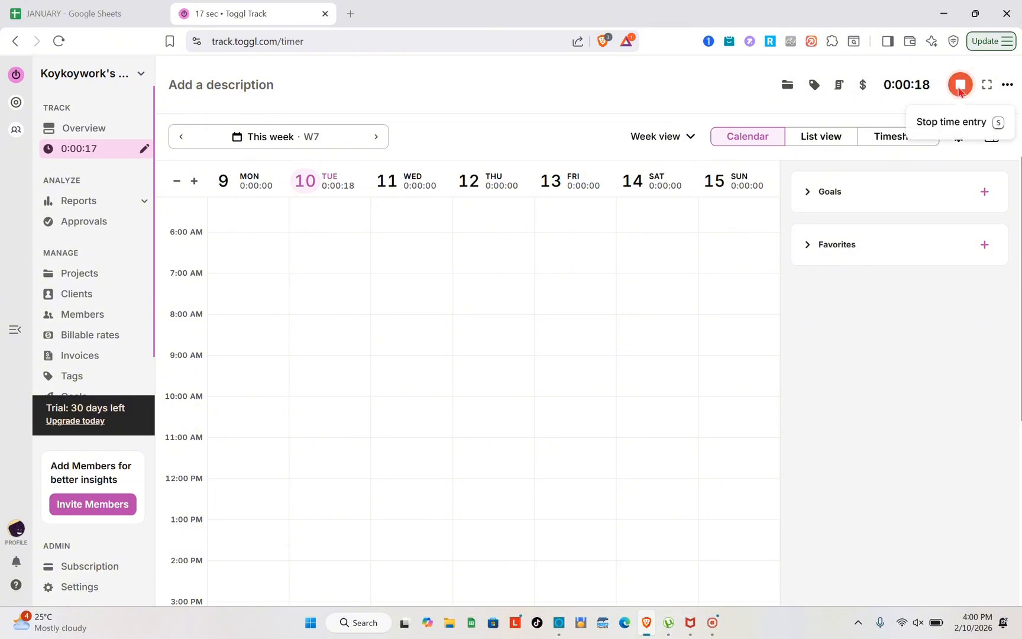
Step: Stop the timer at 0:00:18 and leave the tracker in Manual Mode
{"action": "left_click", "coordinate": [959, 85]}
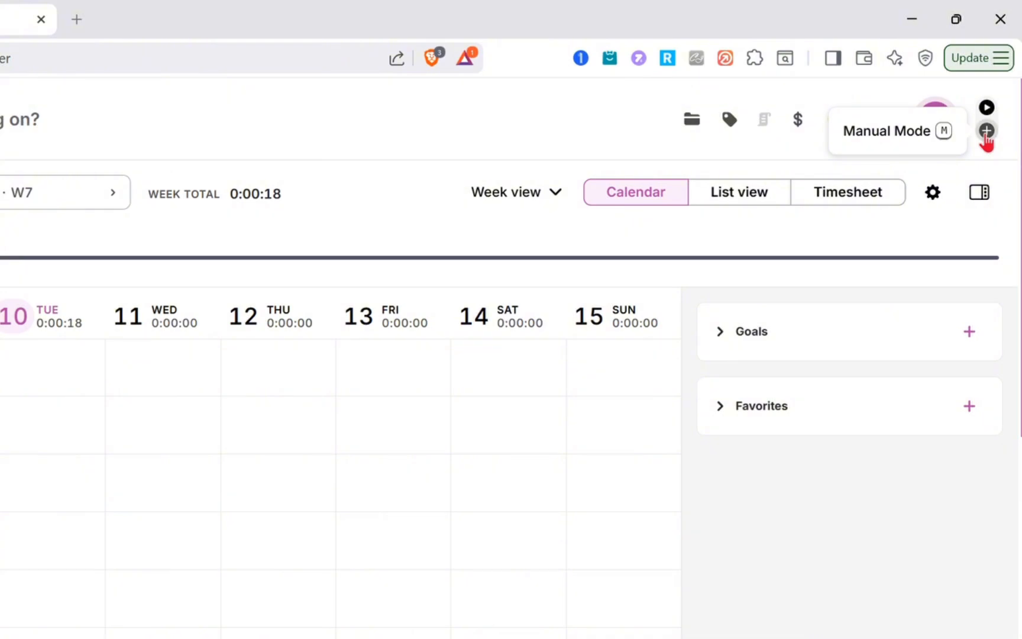
{"action": "left_click", "coordinate": [985, 135]}
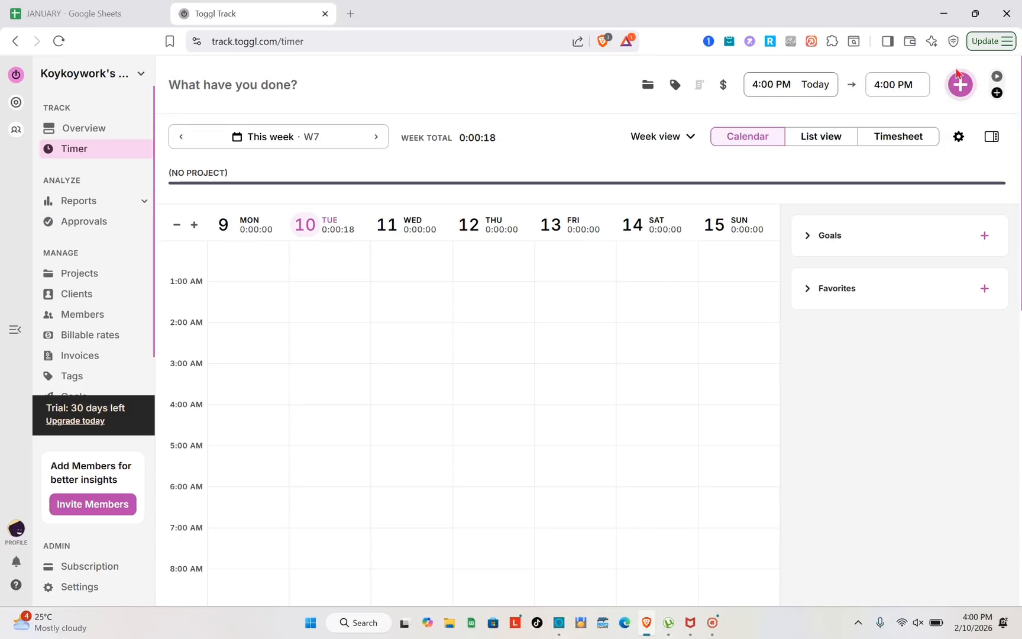
{"action": "left_click", "coordinate": [998, 77]}
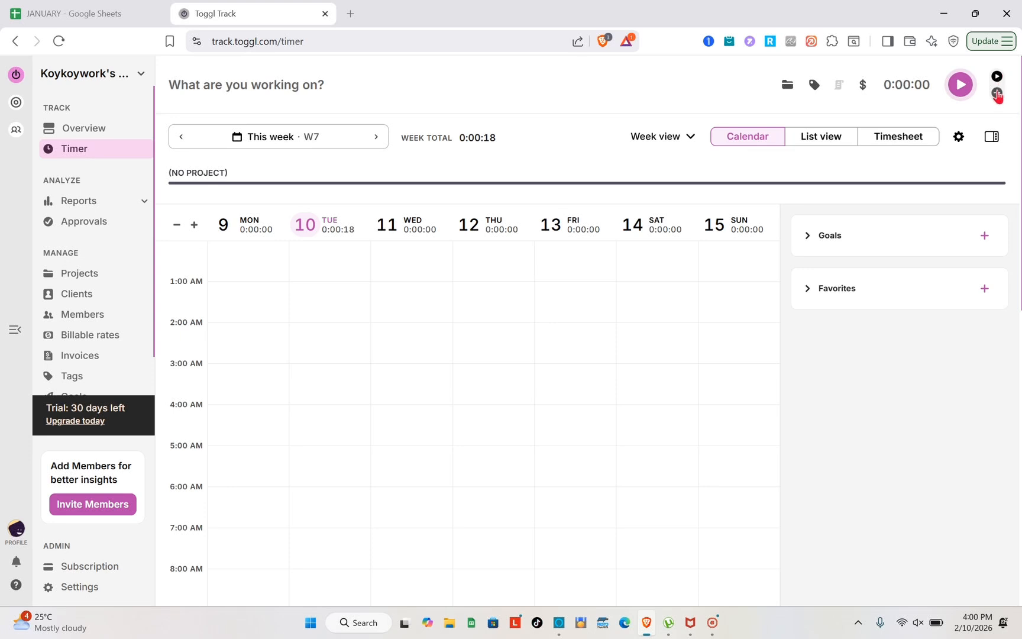
{"action": "left_click", "coordinate": [997, 94]}
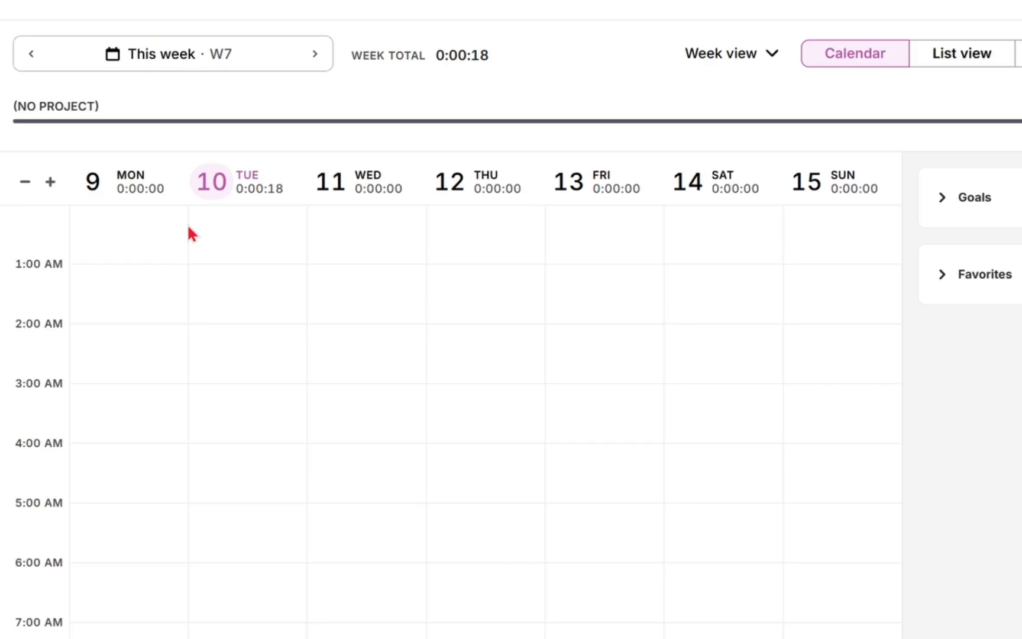
Step: Switch the calendar to a single-day view of Tuesday 10
{"action": "left_click", "coordinate": [330, 228]}
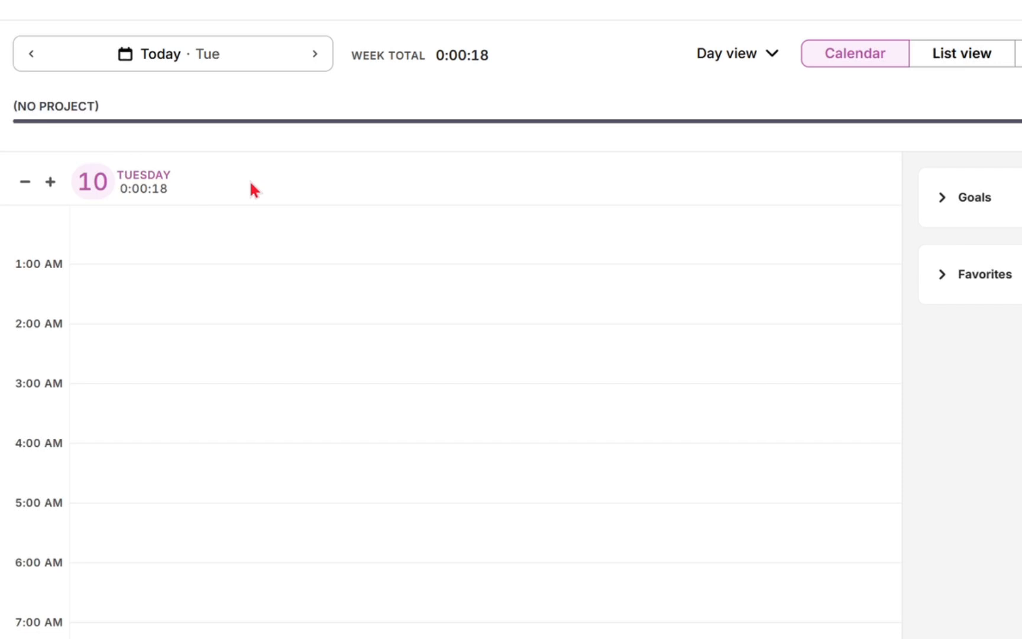
{"action": "mouse_move", "coordinate": [118, 189]}
{"action": "left_click", "coordinate": [156, 185]}
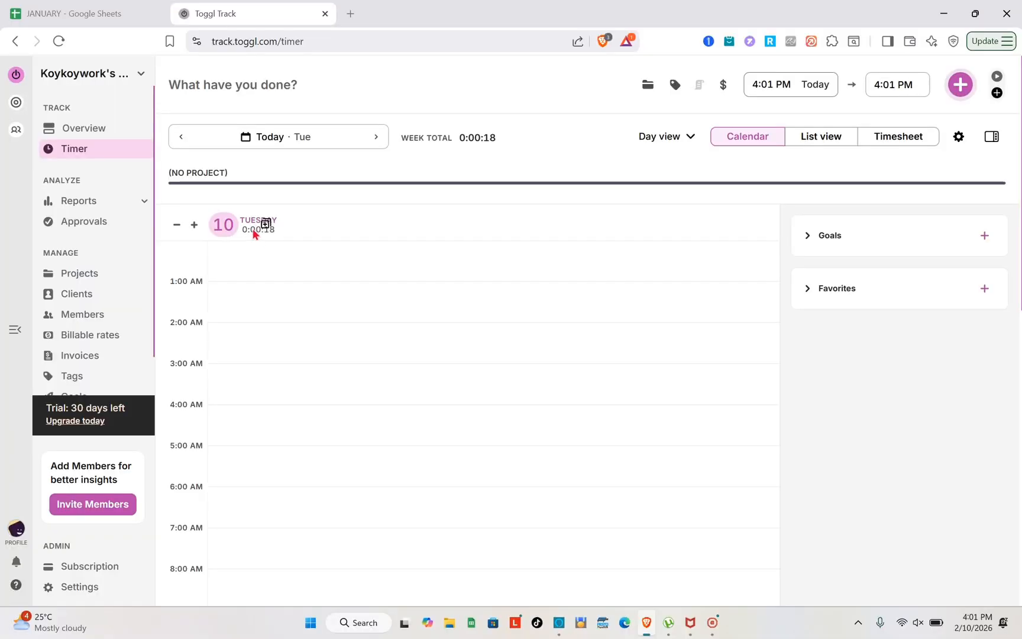
Step: Open the Summary report and scroll through it
{"action": "left_click", "coordinate": [107, 203]}
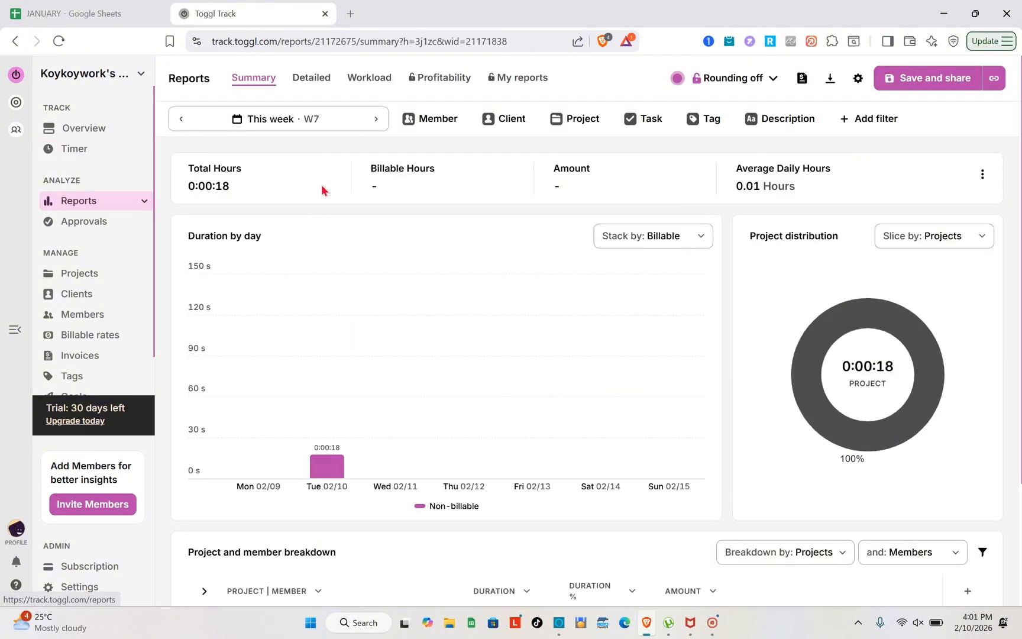
{"action": "scroll", "coordinate": [327, 298], "scroll_direction": "down", "scroll_amount": 2}
{"action": "scroll", "coordinate": [326, 299], "scroll_direction": "up", "scroll_amount": 2}
{"action": "scroll", "coordinate": [326, 299], "scroll_direction": "down", "scroll_amount": 2}
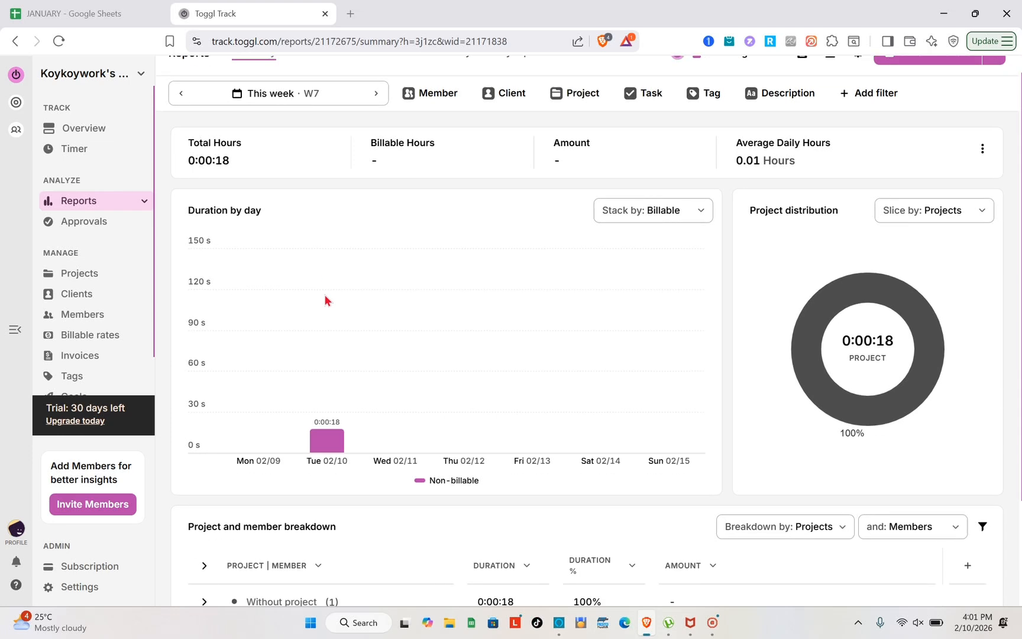
{"action": "scroll", "coordinate": [317, 223], "scroll_direction": "up", "scroll_amount": 2}
Step: Look through the Detailed, Workload, Profitability and Custom reports, then go to Projects
{"action": "left_click", "coordinate": [307, 78]}
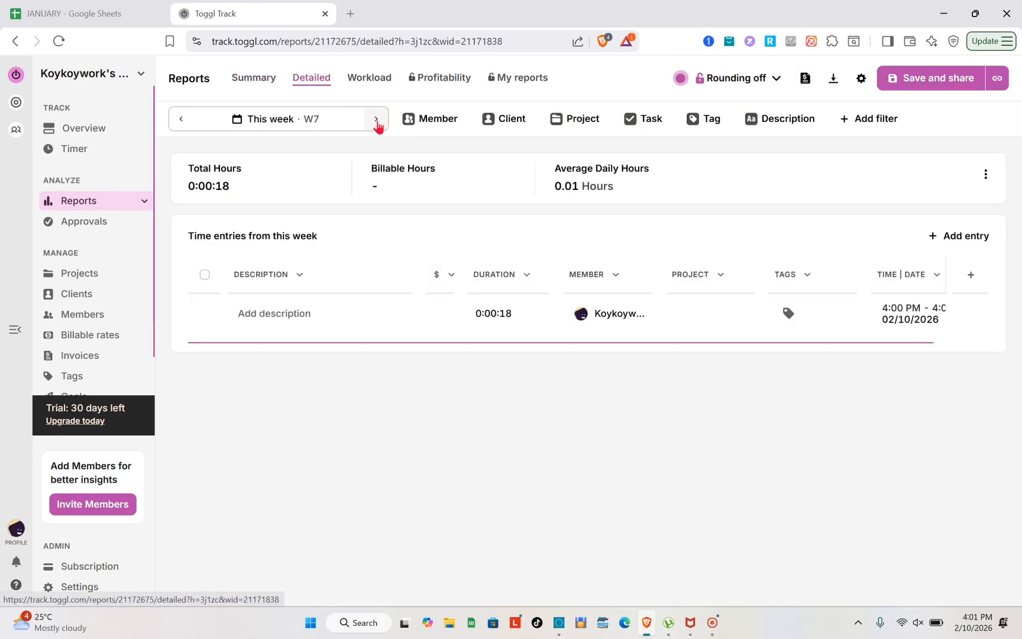
{"action": "left_click", "coordinate": [375, 84]}
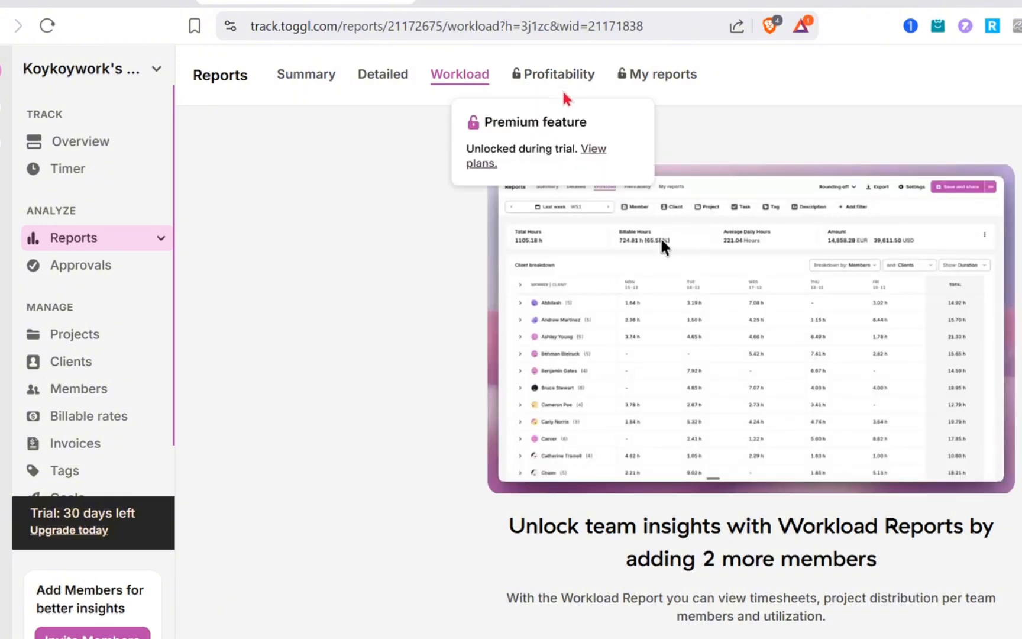
{"action": "left_click", "coordinate": [447, 81]}
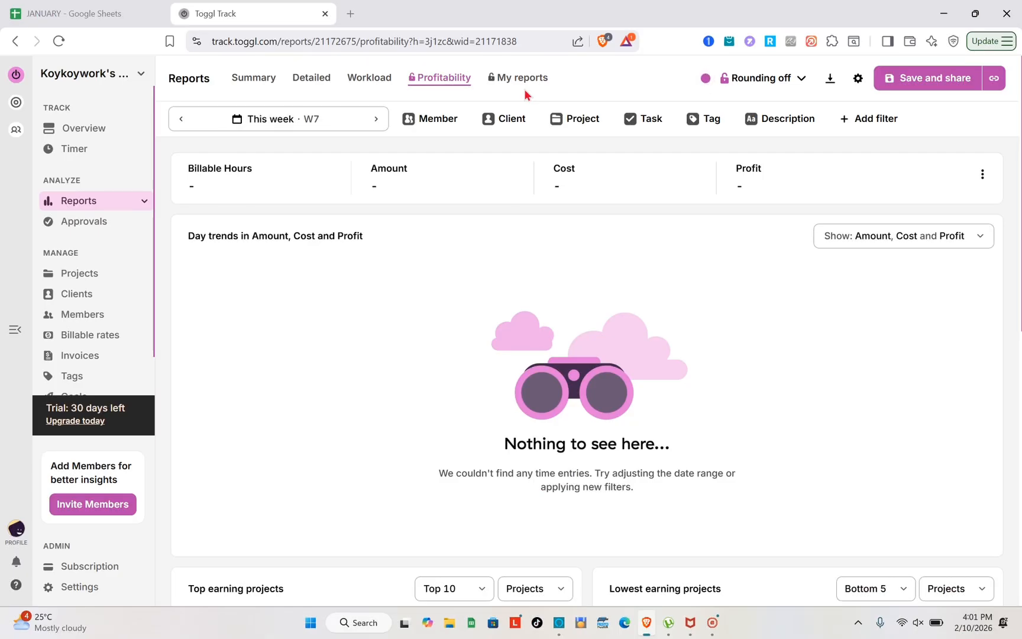
{"action": "left_click", "coordinate": [515, 83]}
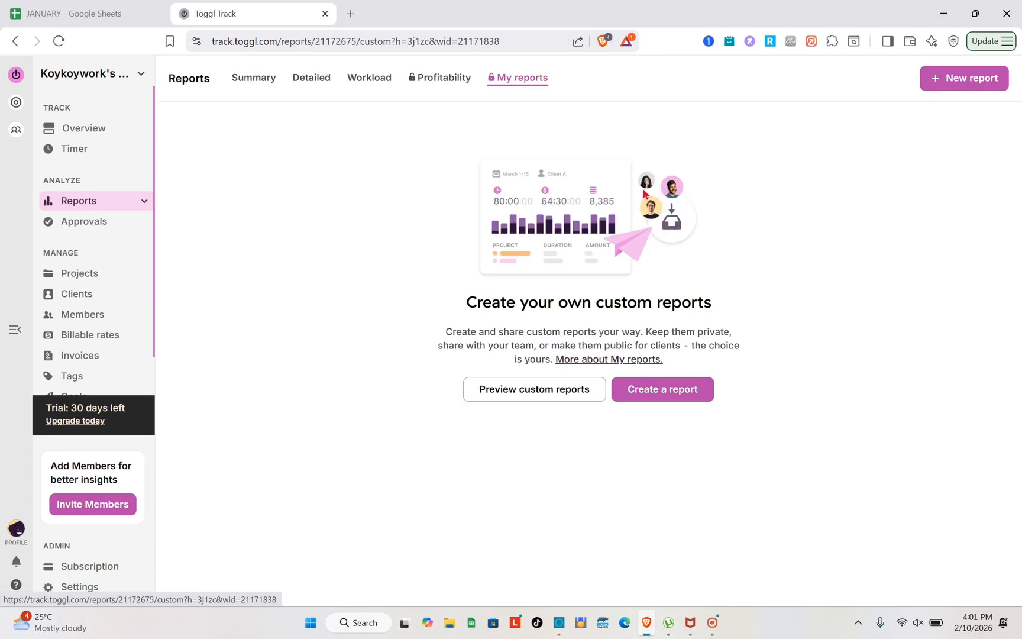
{"action": "left_click", "coordinate": [443, 84]}
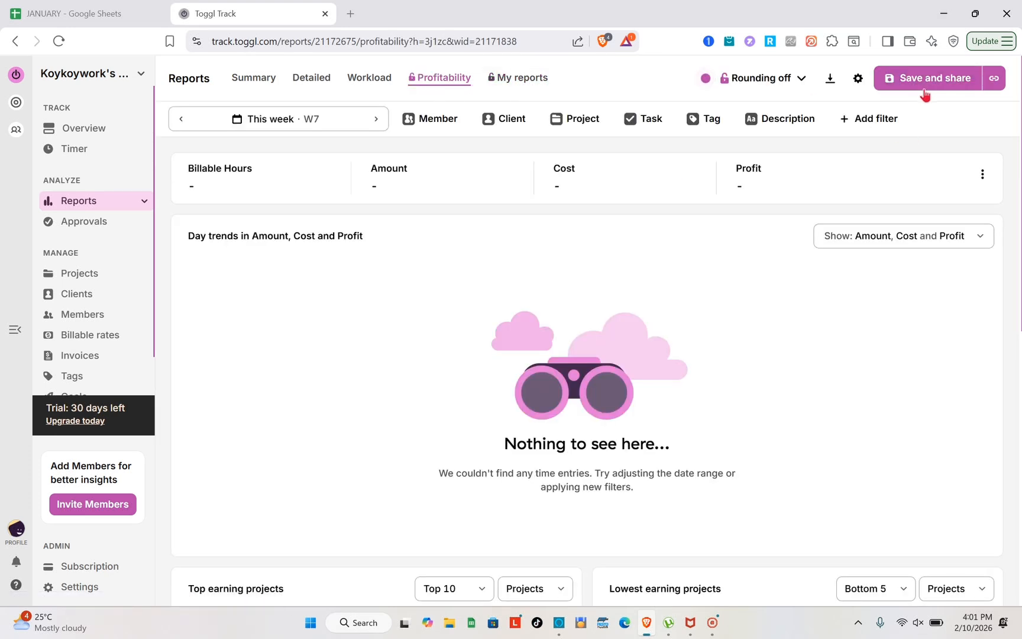
{"action": "left_click", "coordinate": [83, 276]}
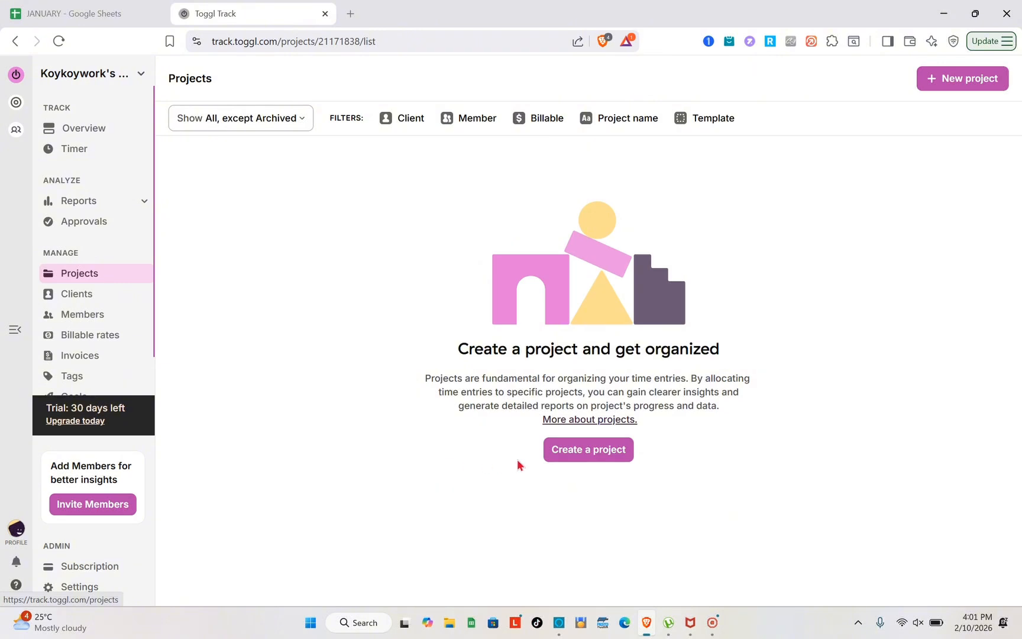
Step: Create project FIRST TASK, inviting the workspace member with Project manager access
{"action": "left_click", "coordinate": [577, 454]}
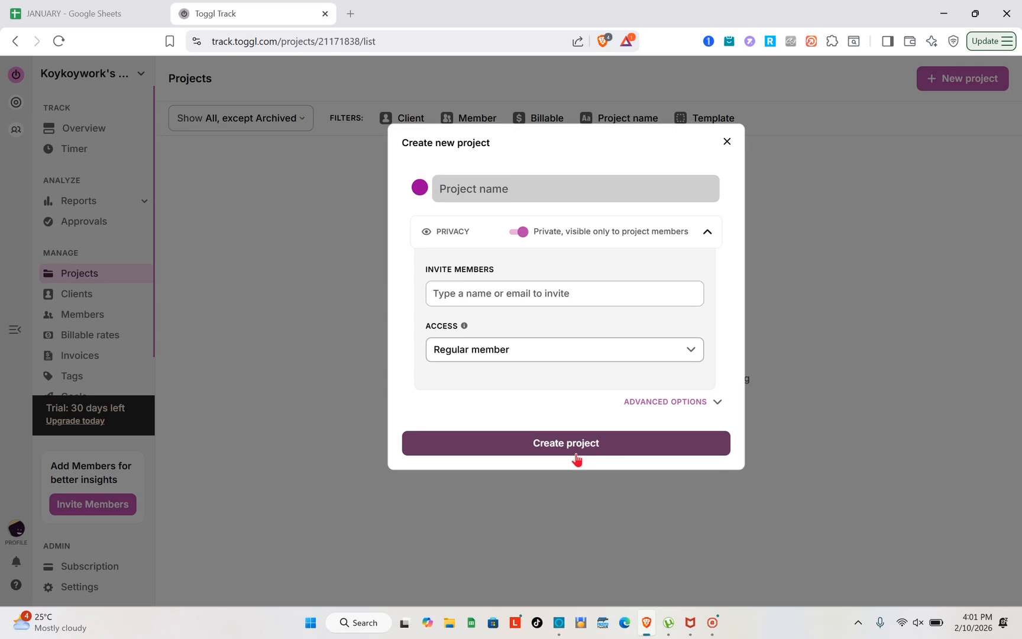
{"action": "key", "text": "Caps_Lock"}
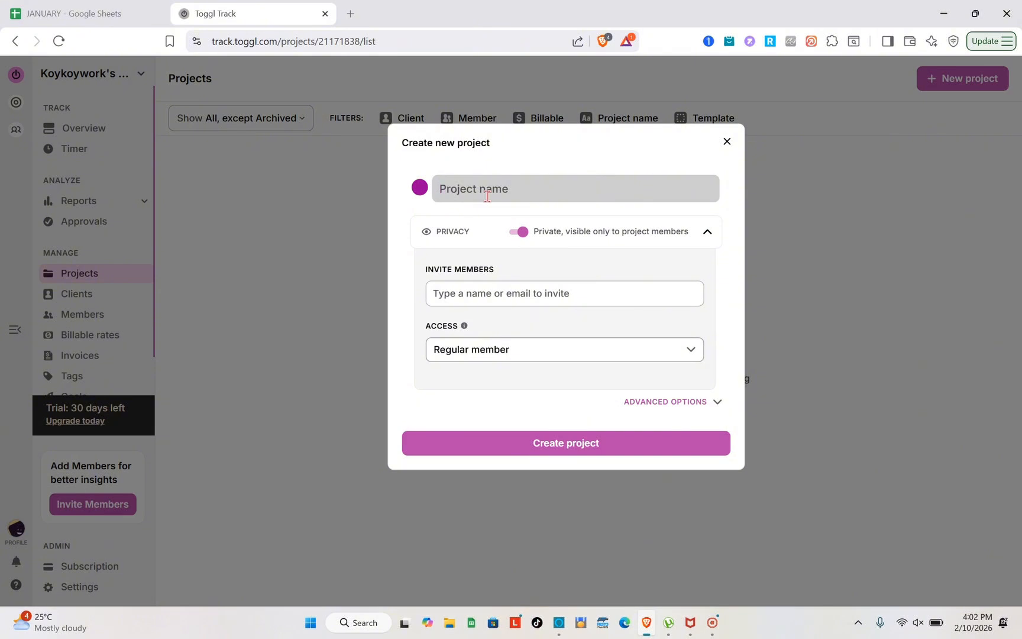
{"action": "type", "text": "FIRST TASK"}
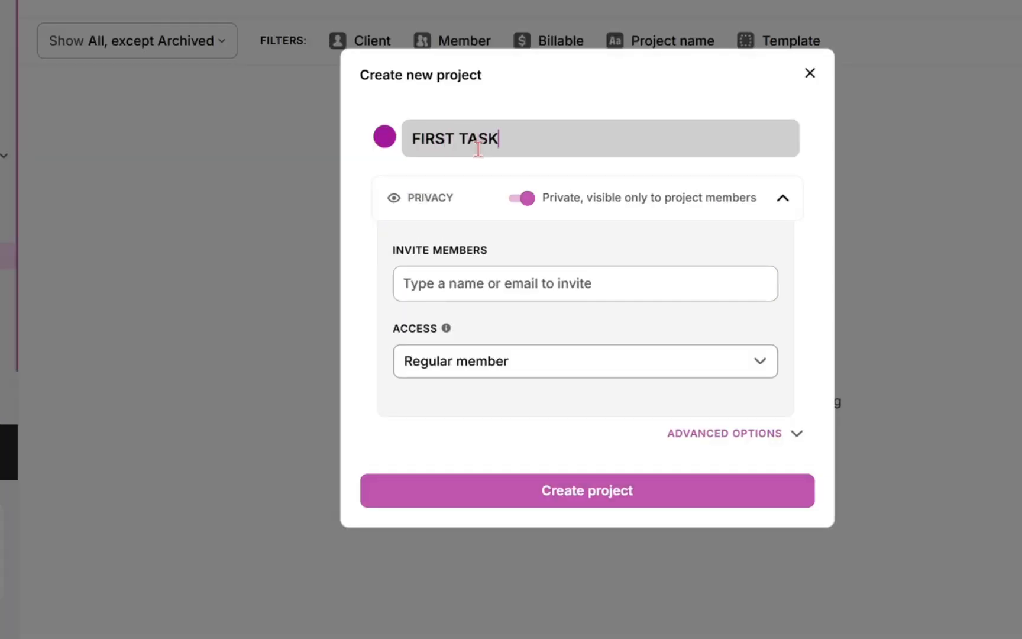
{"action": "left_click", "coordinate": [502, 278]}
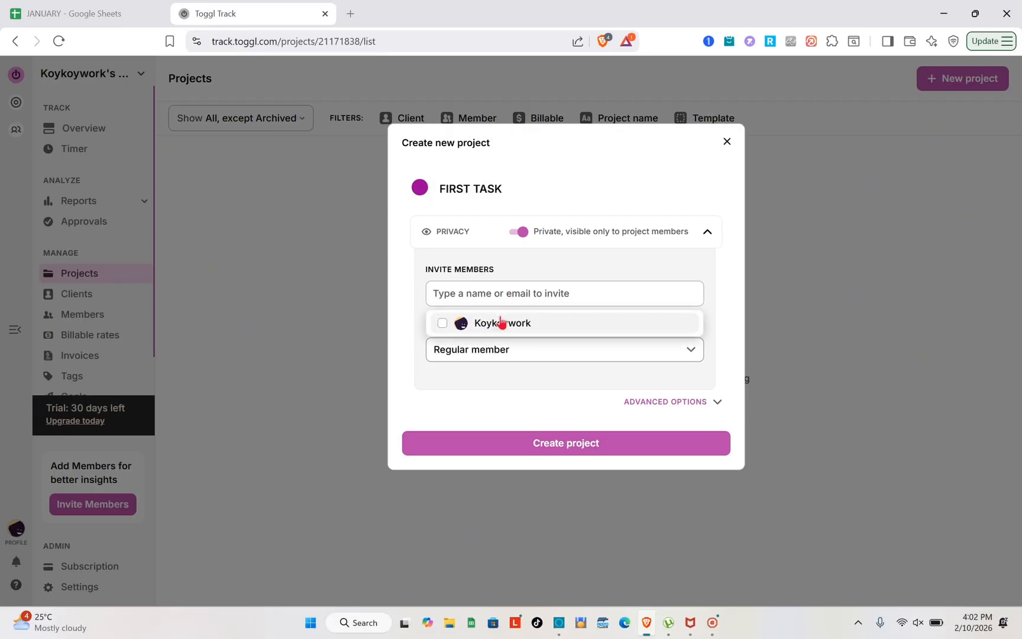
{"action": "left_click", "coordinate": [501, 321]}
{"action": "left_click", "coordinate": [580, 391]}
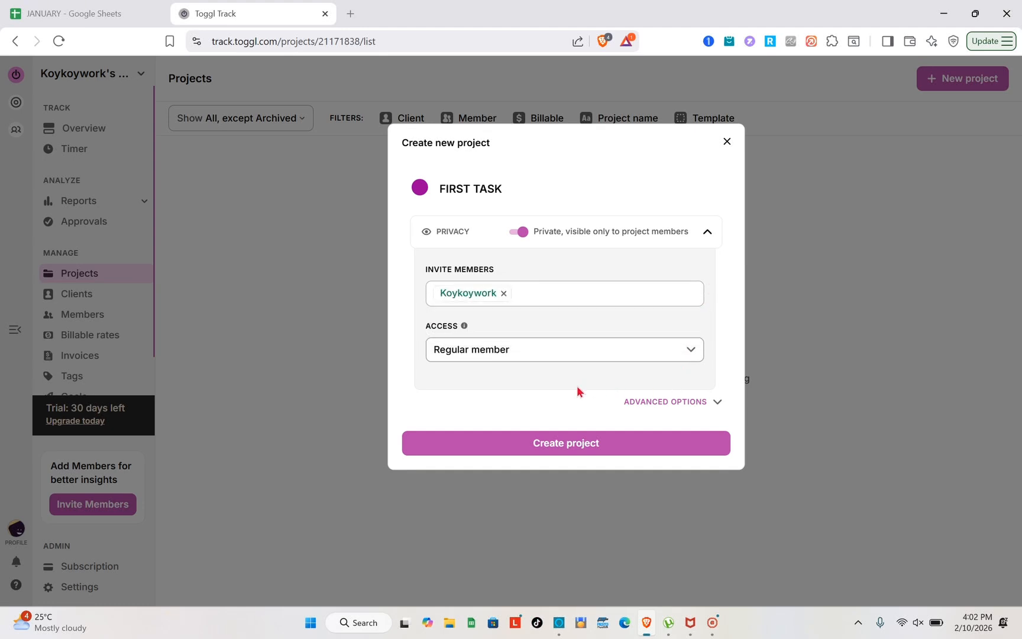
{"action": "left_click", "coordinate": [576, 359]}
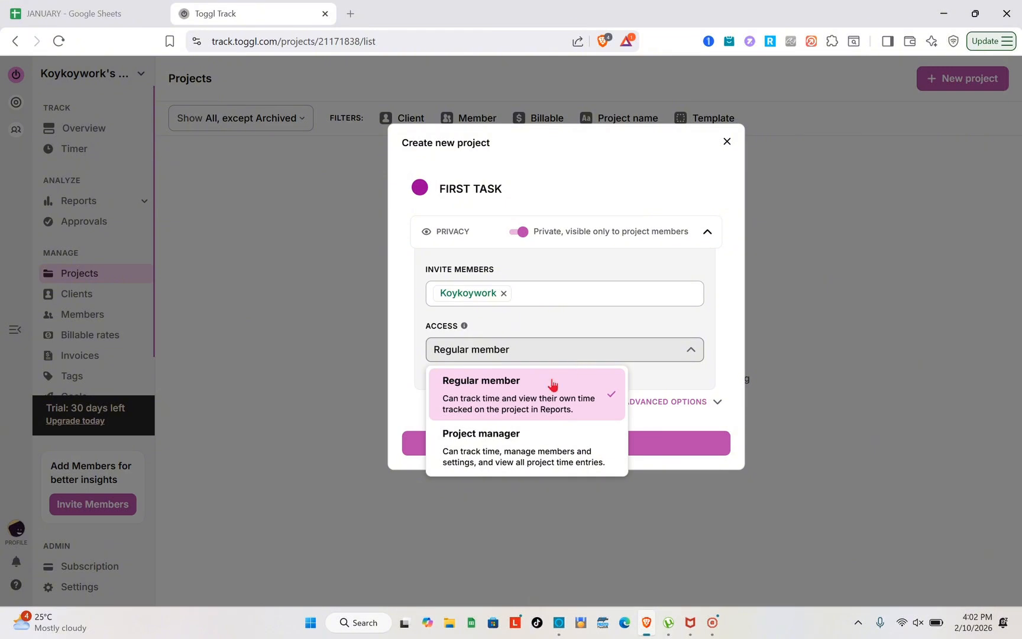
{"action": "left_click", "coordinate": [504, 453]}
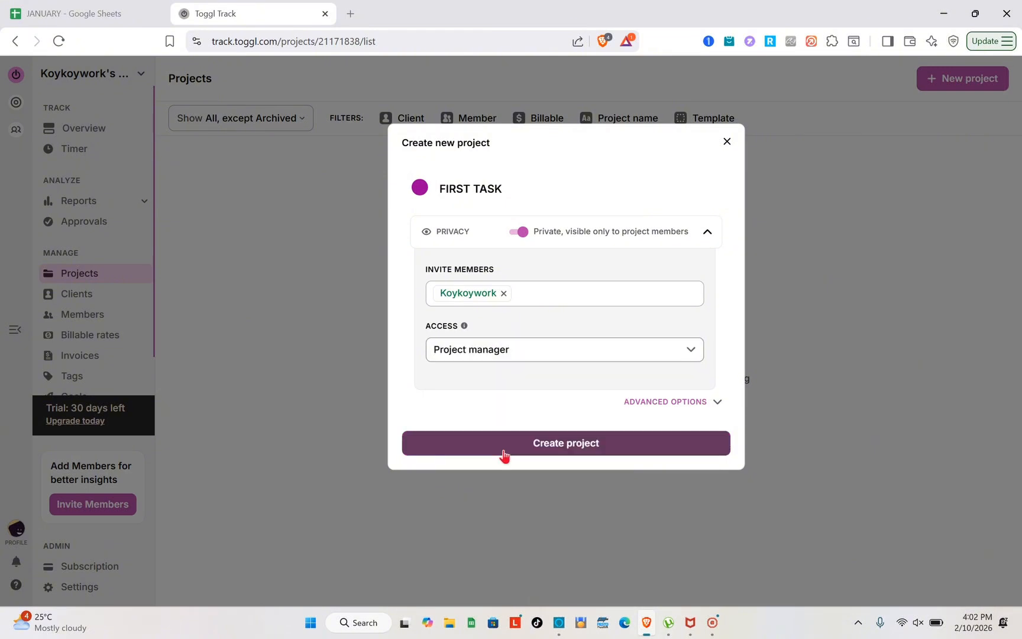
{"action": "left_click", "coordinate": [567, 453]}
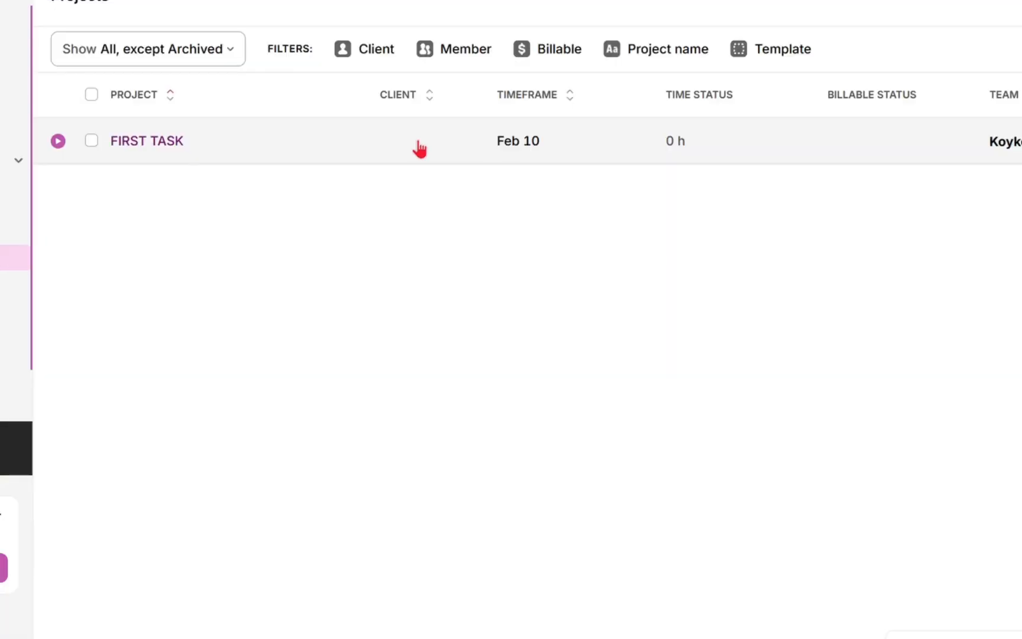
Step: Open the FIRST TASK project dashboard and scroll through it
{"action": "left_click", "coordinate": [440, 186]}
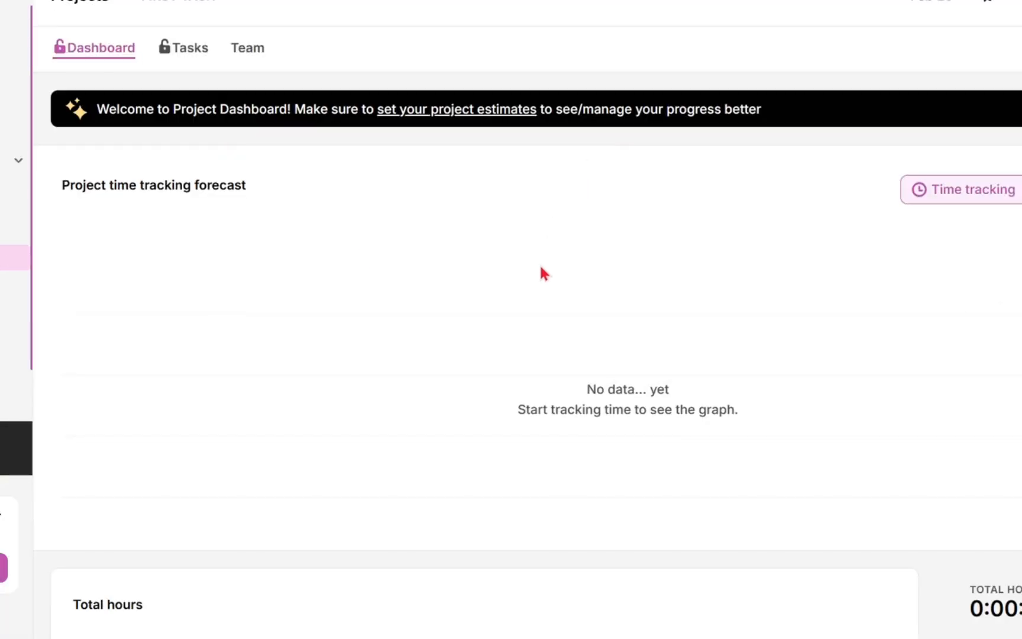
{"action": "scroll", "coordinate": [496, 421], "scroll_direction": "down", "scroll_amount": 2}
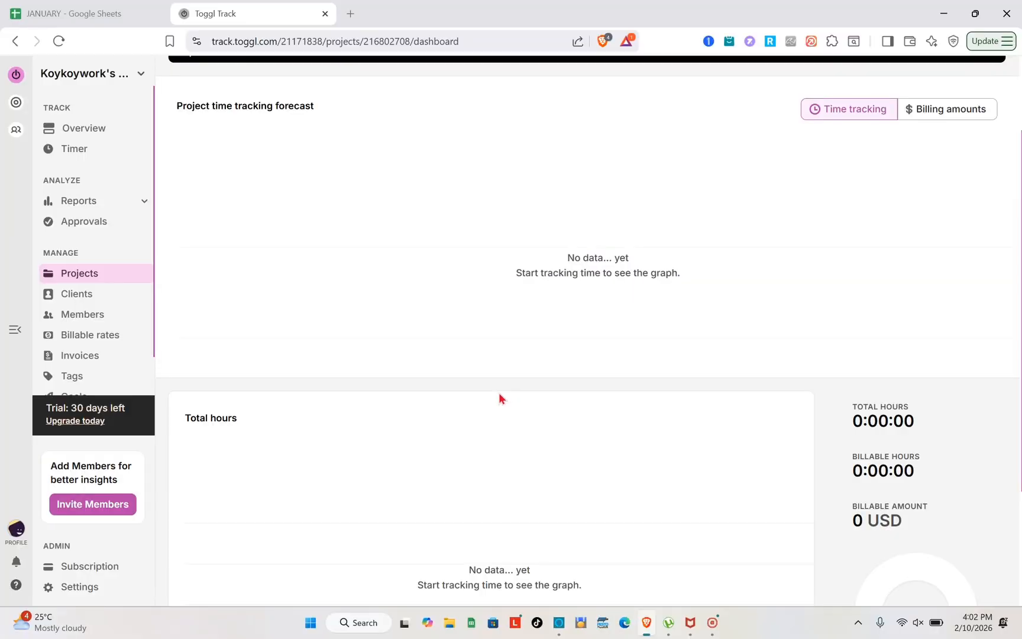
{"action": "scroll", "coordinate": [498, 393], "scroll_direction": "down", "scroll_amount": 3}
{"action": "scroll", "coordinate": [499, 393], "scroll_direction": "up", "scroll_amount": 5}
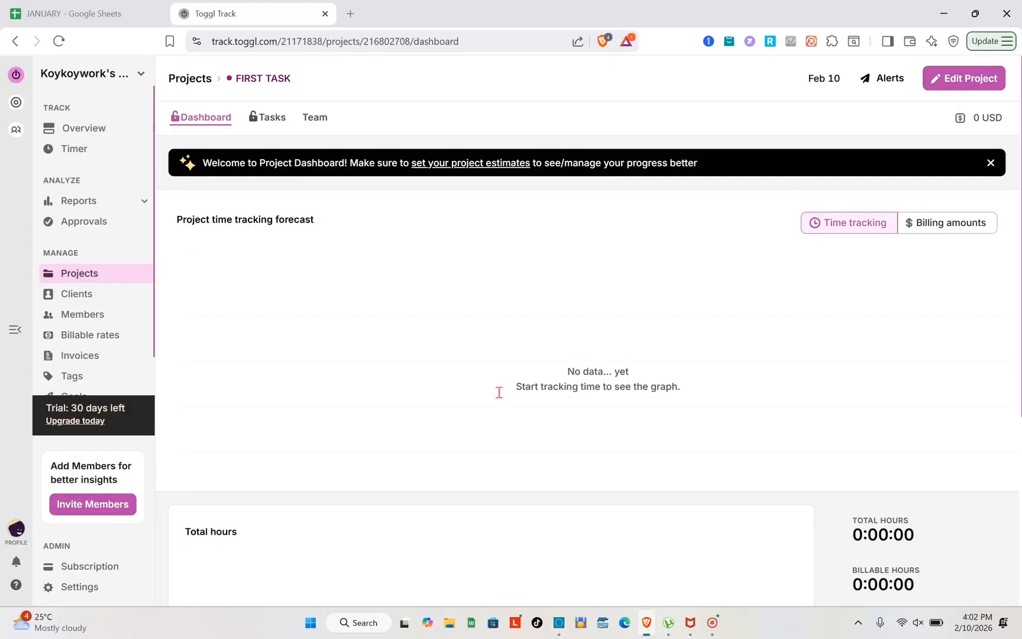
Step: Start and discard an empty task on the Tasks tab, then view the Team tab's Manager
{"action": "left_click", "coordinate": [268, 120]}
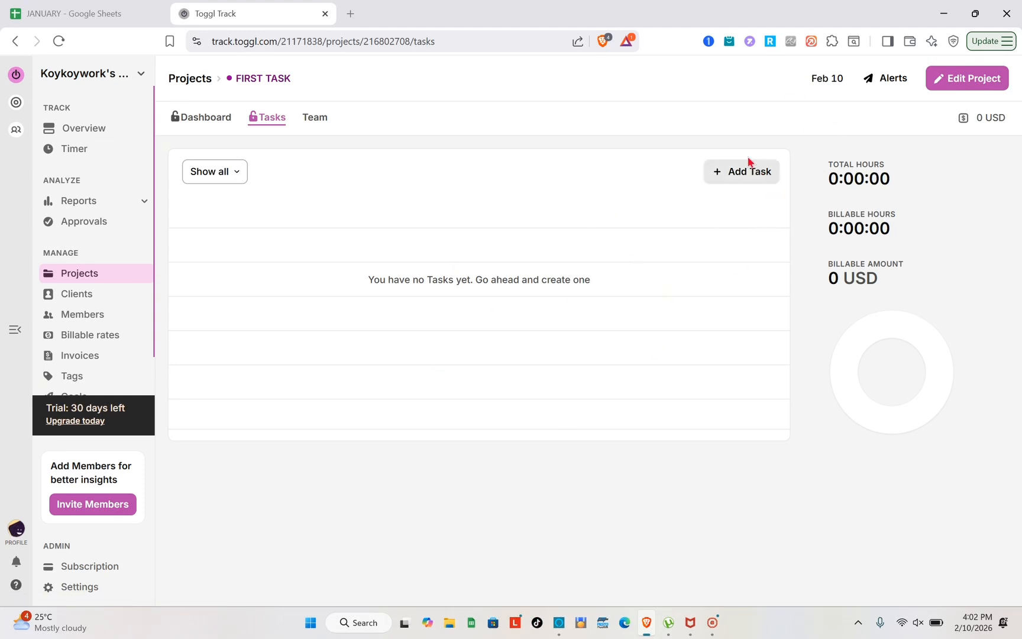
{"action": "left_click", "coordinate": [734, 182]}
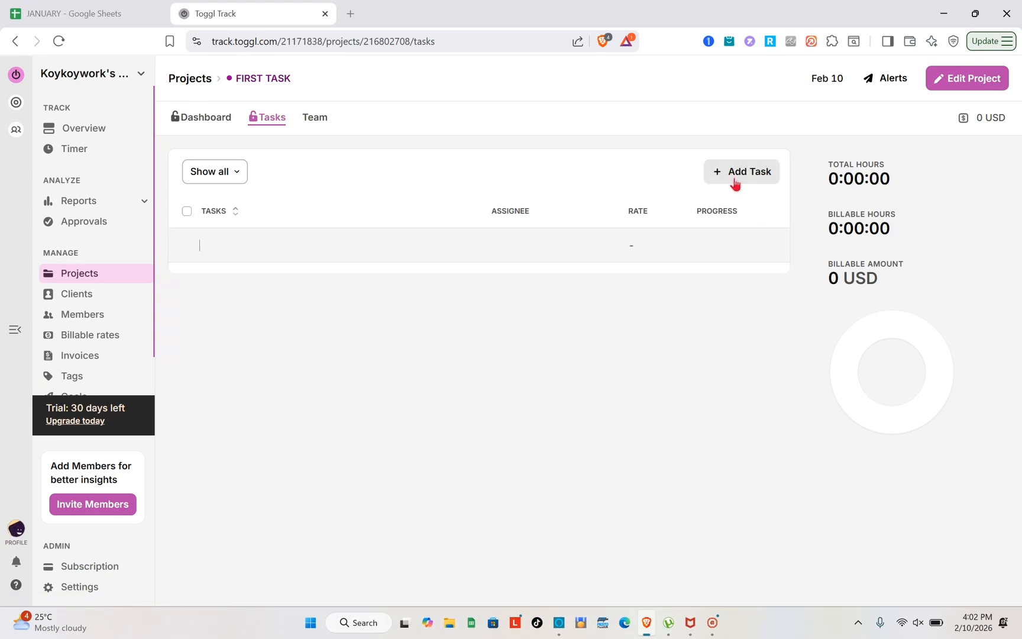
{"action": "left_click", "coordinate": [734, 182]}
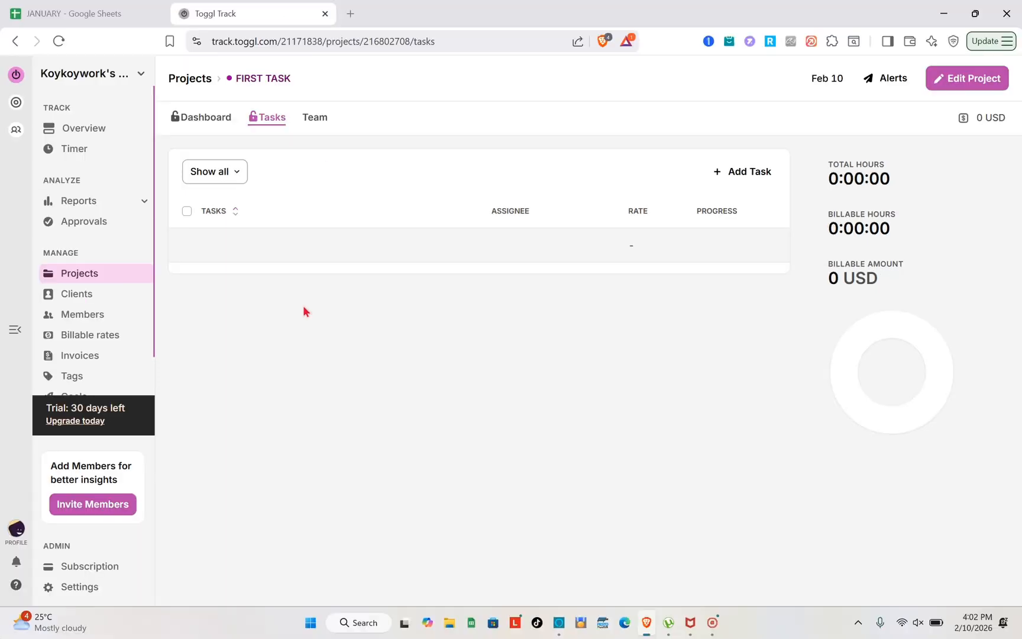
{"action": "left_click", "coordinate": [504, 247]}
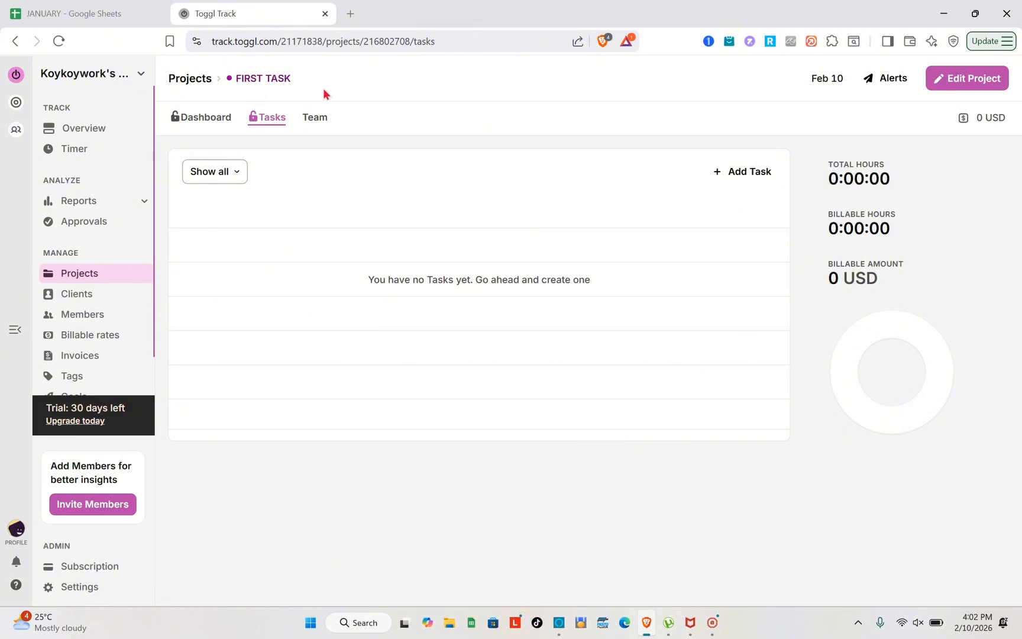
{"action": "left_click", "coordinate": [314, 122]}
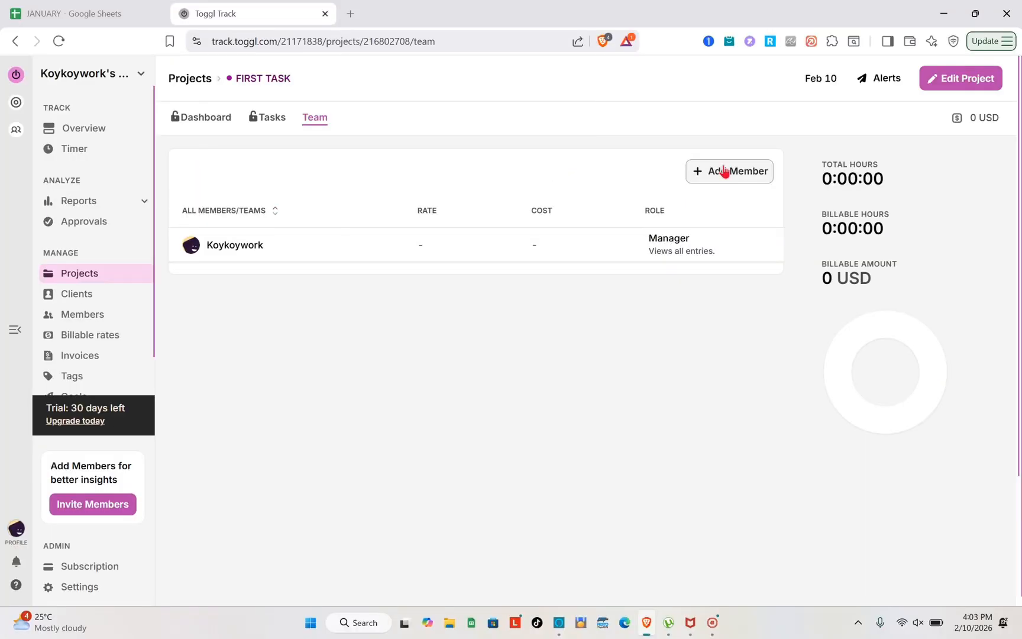
Step: Dismiss the Add Project Members dialog without inviting anyone, then go to Clients
{"action": "left_click", "coordinate": [725, 172]}
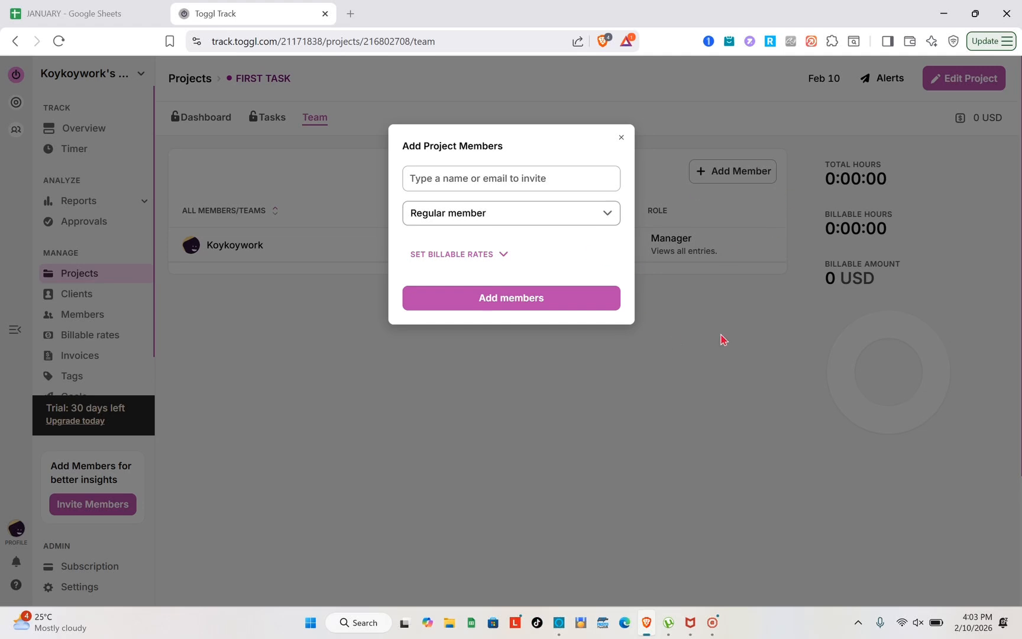
{"action": "left_click", "coordinate": [560, 184]}
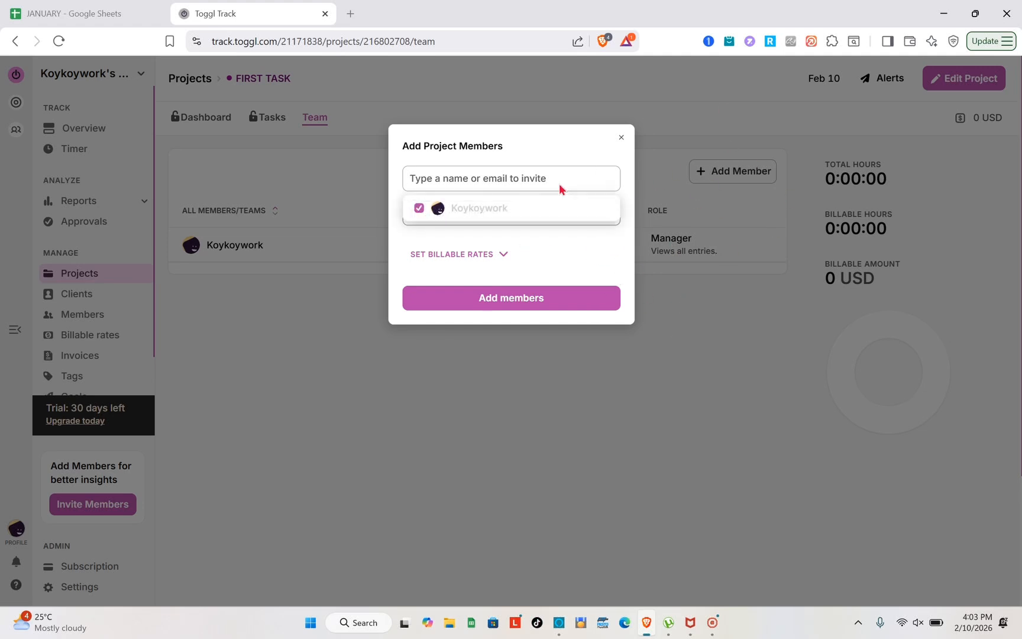
{"action": "left_click", "coordinate": [334, 326]}
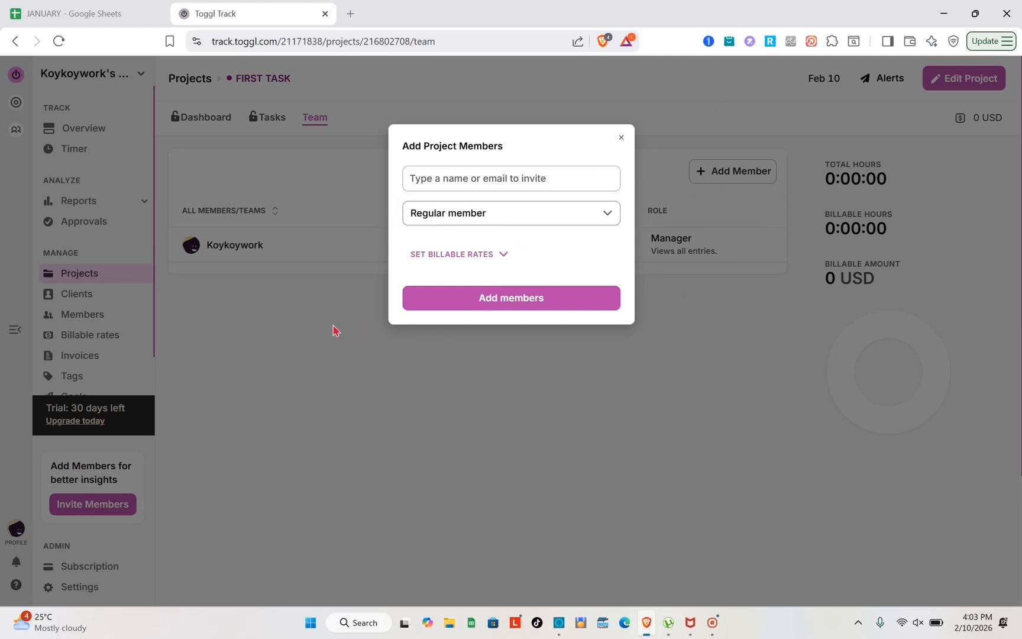
{"action": "left_click", "coordinate": [620, 139]}
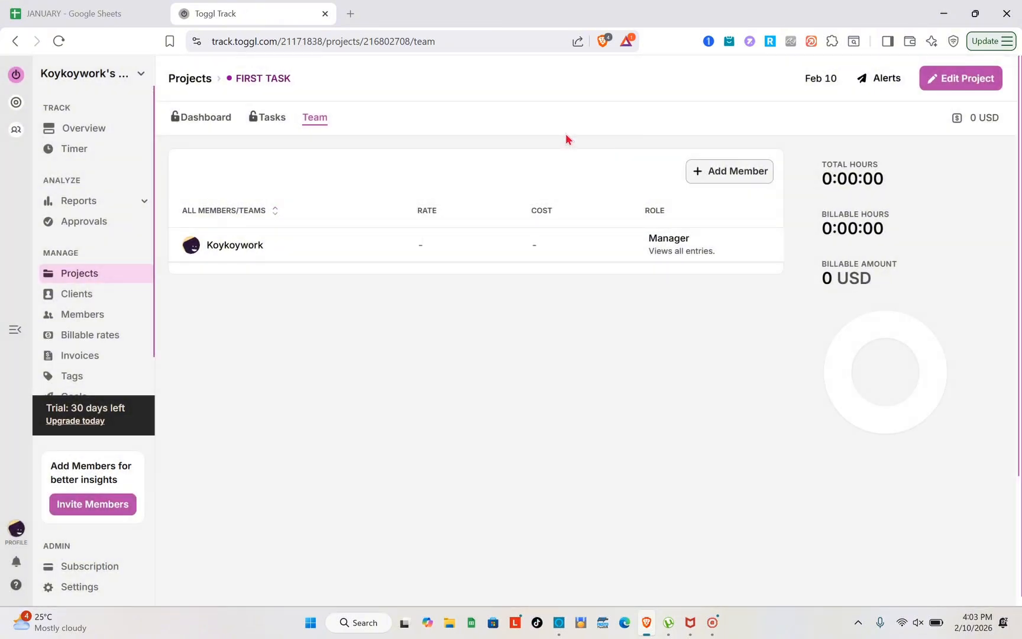
{"action": "left_click", "coordinate": [99, 302]}
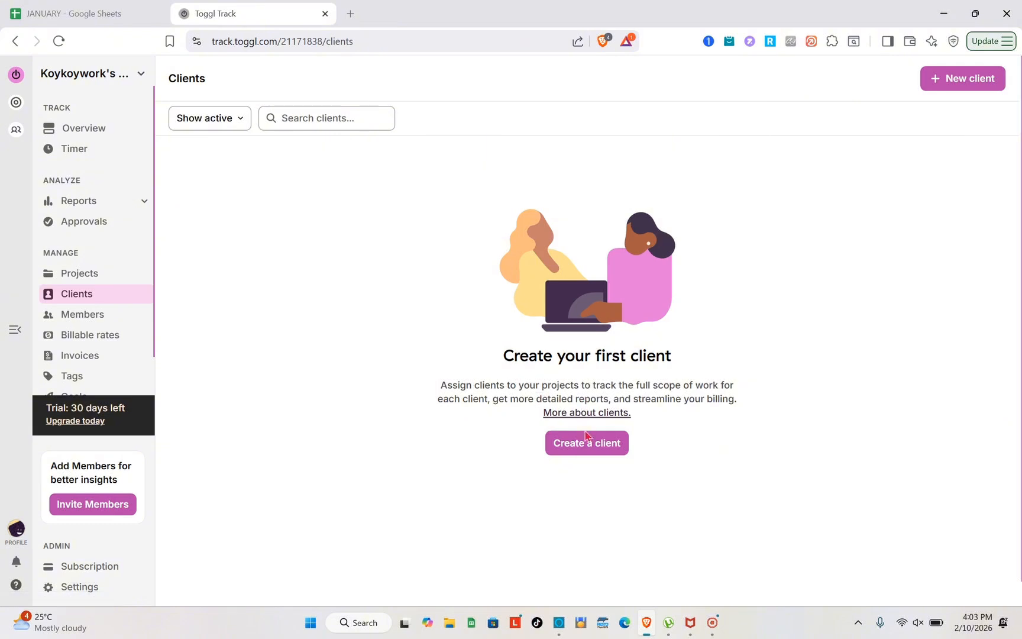
Step: Create a new client with the contact's name, linked to FIRST TASK, then open Members
{"action": "left_click", "coordinate": [584, 439]}
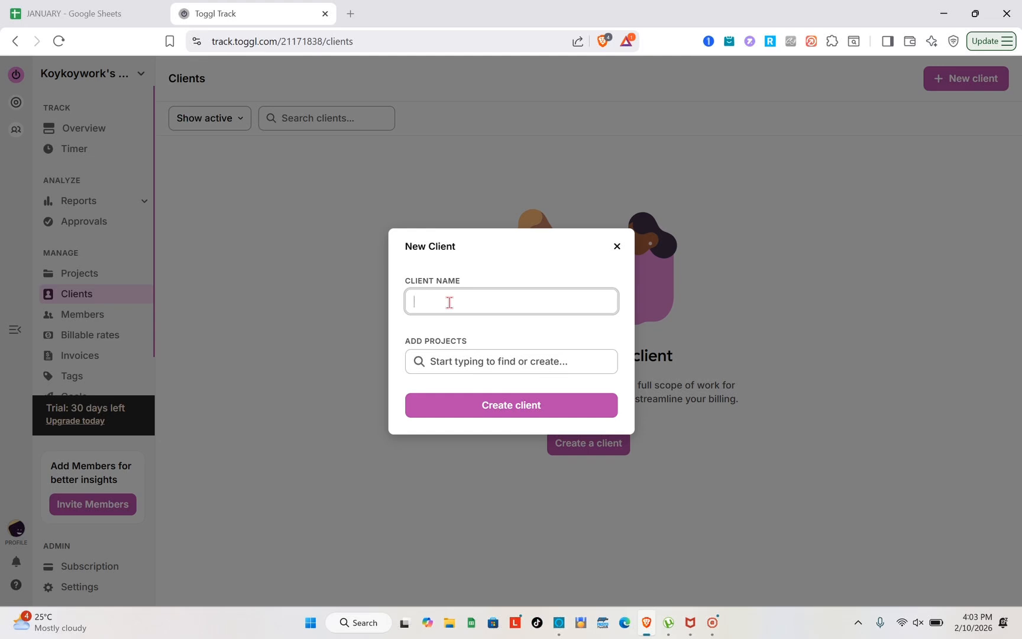
{"action": "left_click", "coordinate": [471, 362]}
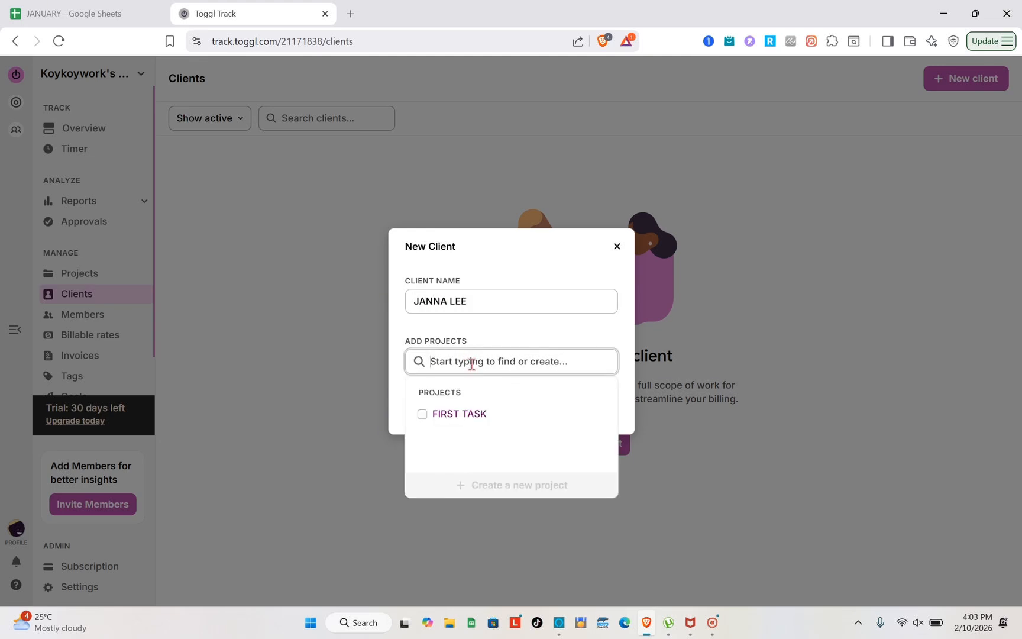
{"action": "left_click", "coordinate": [468, 413]}
{"action": "left_click", "coordinate": [384, 459]}
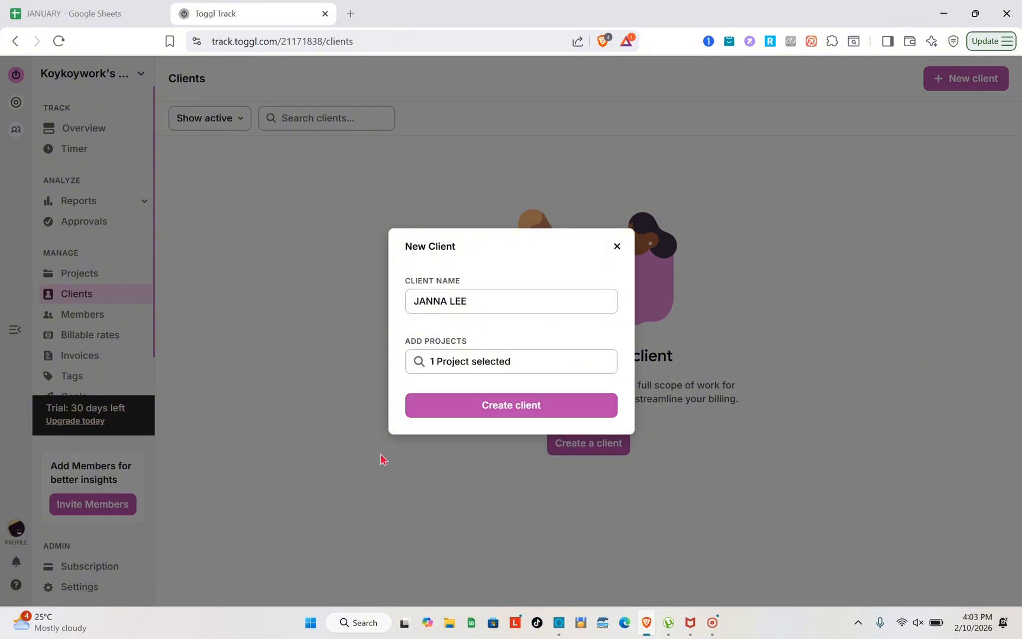
{"action": "left_click", "coordinate": [497, 410]}
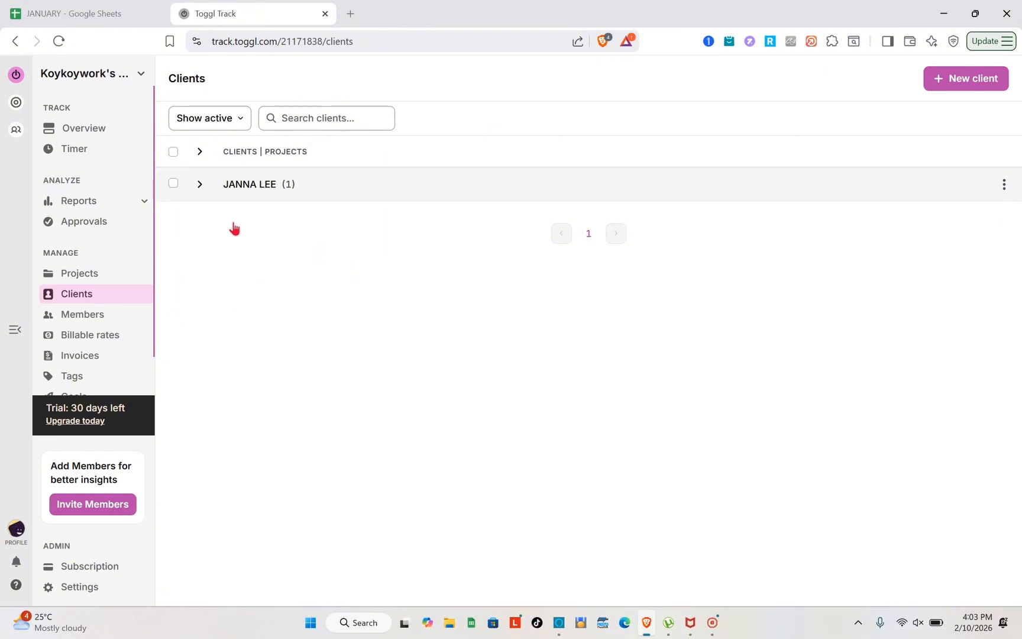
{"action": "left_click", "coordinate": [103, 315]}
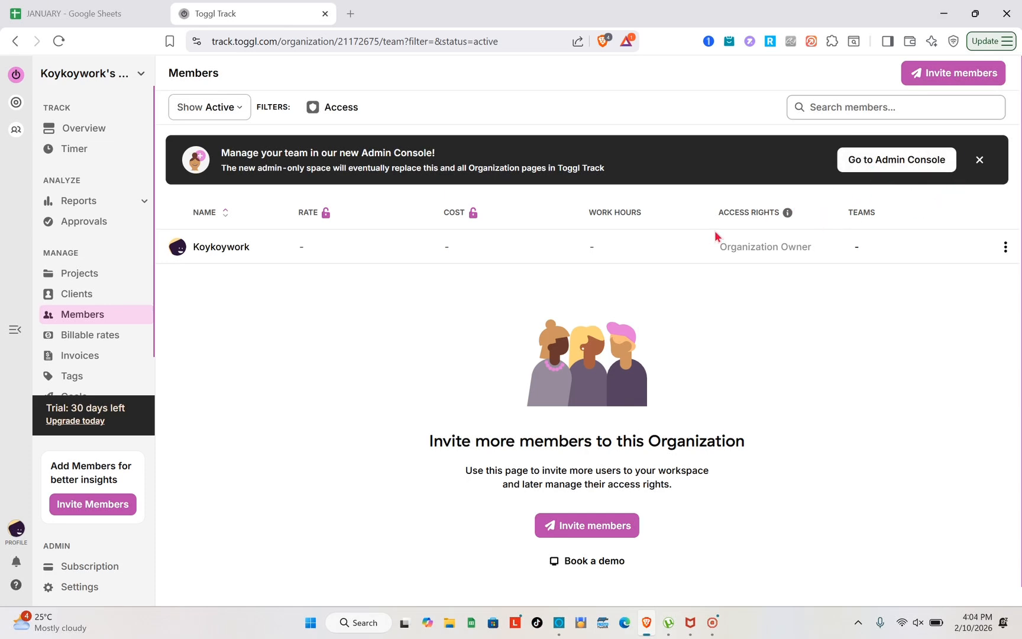
Step: Check the Role and Projects options for inviting a member, cancel the invite, then open Billable rates
{"action": "left_click", "coordinate": [944, 82]}
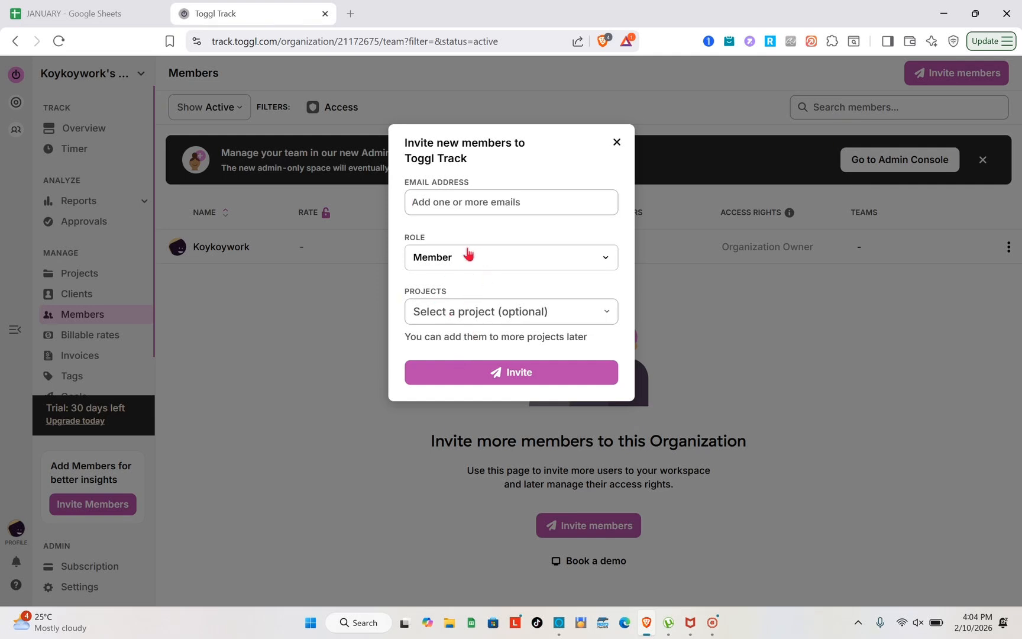
{"action": "left_click", "coordinate": [449, 257]}
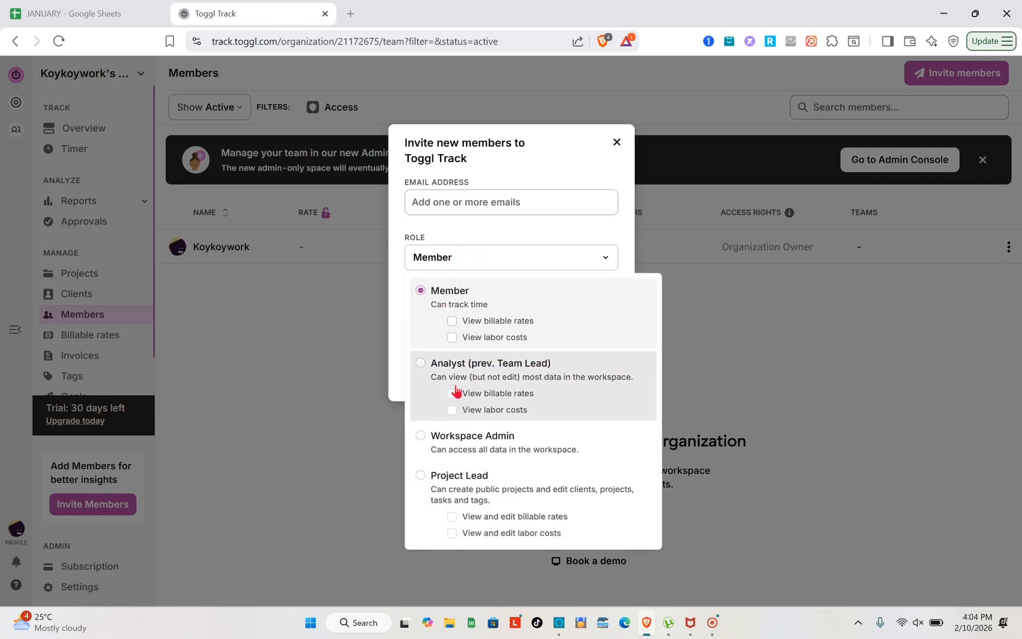
{"action": "left_click", "coordinate": [362, 458]}
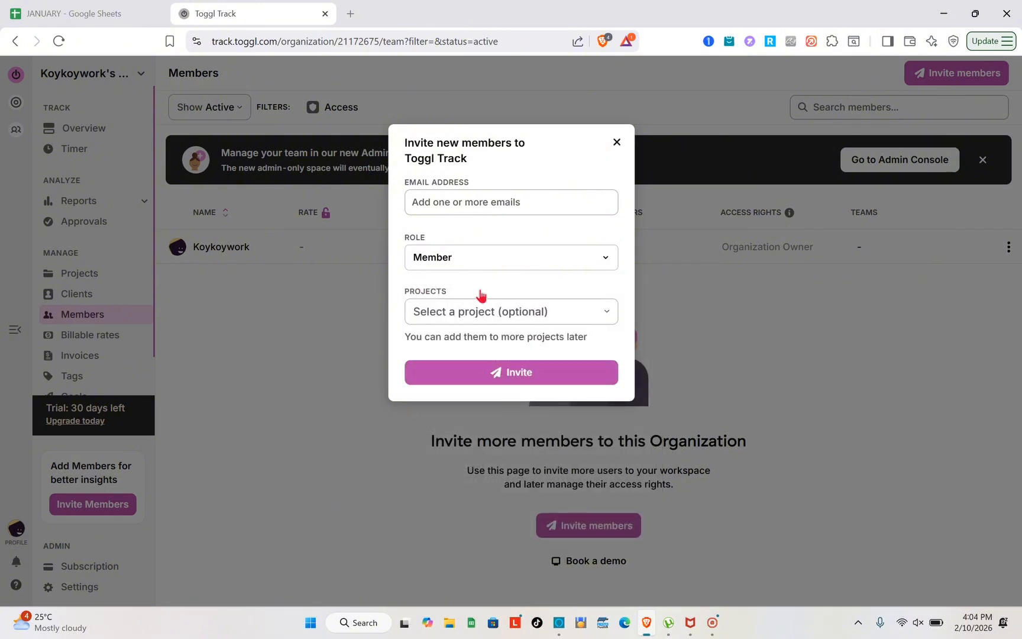
{"action": "left_click", "coordinate": [454, 320]}
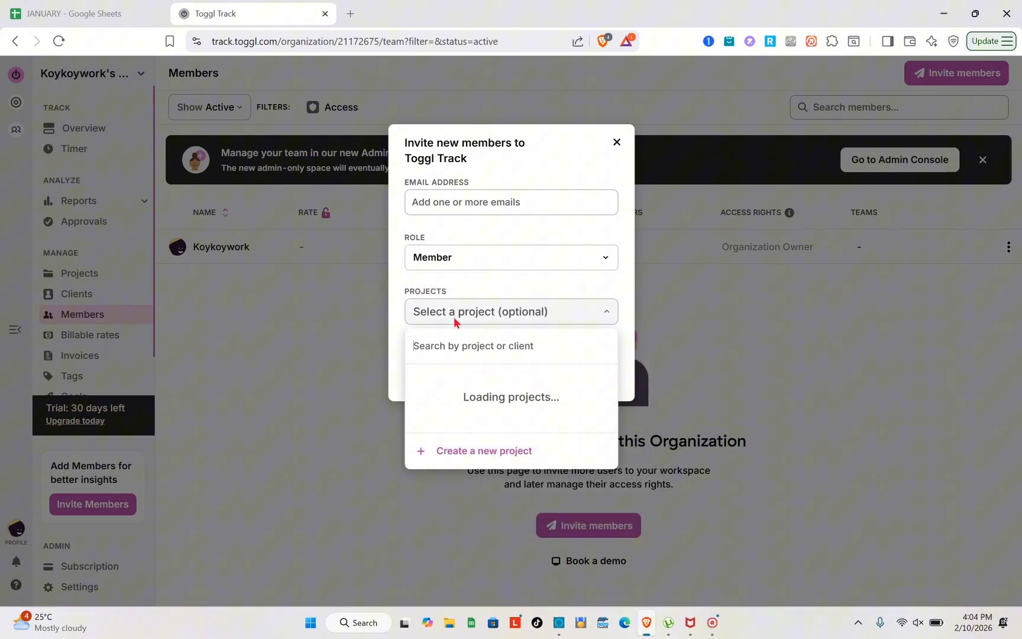
{"action": "left_click", "coordinate": [377, 354]}
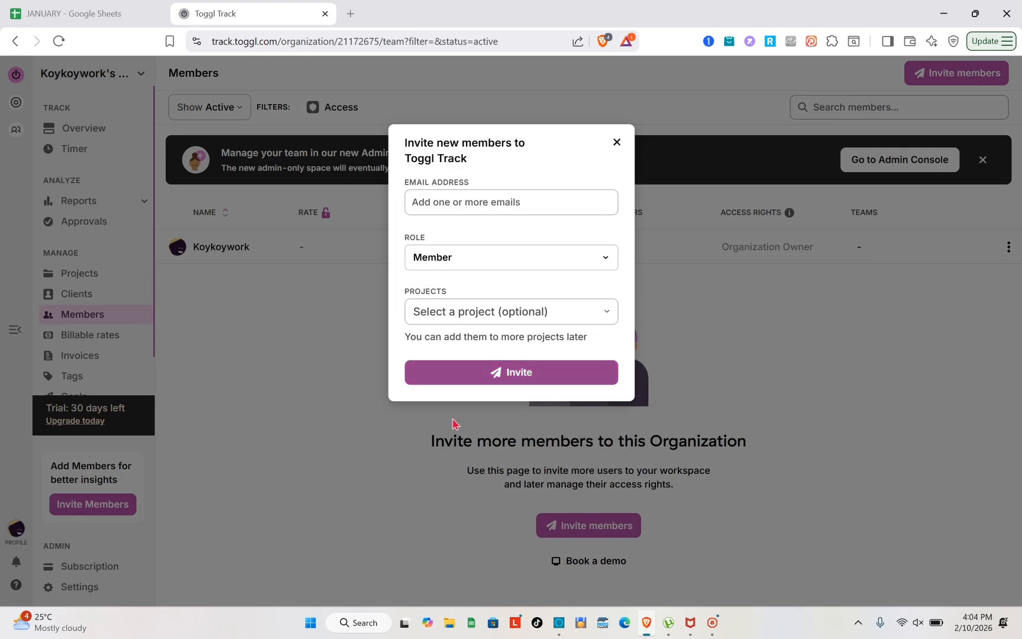
{"action": "left_click", "coordinate": [312, 377]}
{"action": "left_click", "coordinate": [109, 337]}
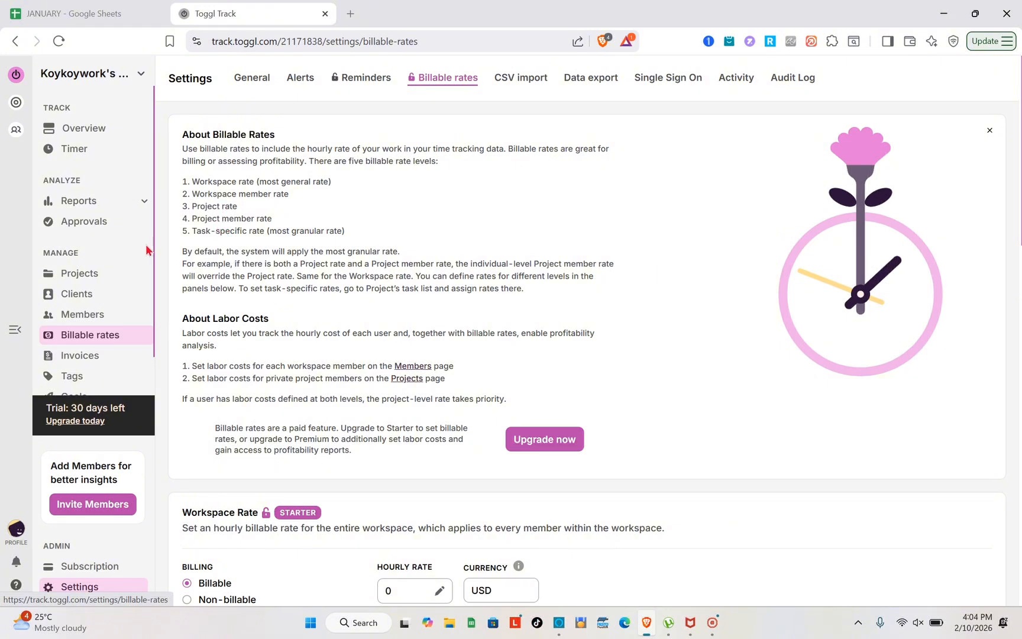
Step: Go to the empty Invoices page and start an invoice from reports, reaching the W7 Summary report
{"action": "left_click", "coordinate": [79, 357]}
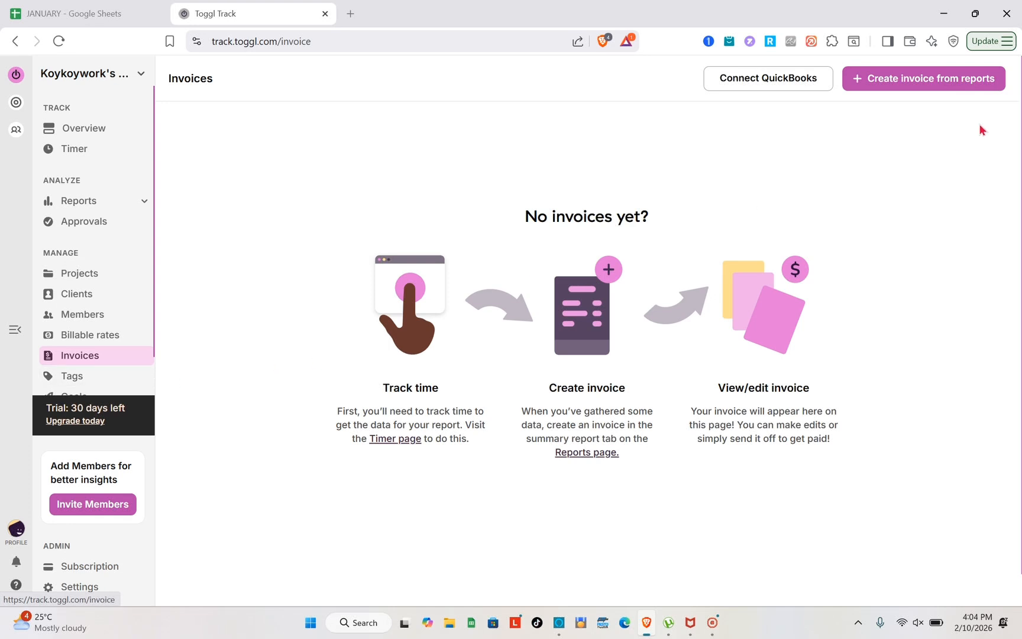
{"action": "left_click", "coordinate": [933, 83]}
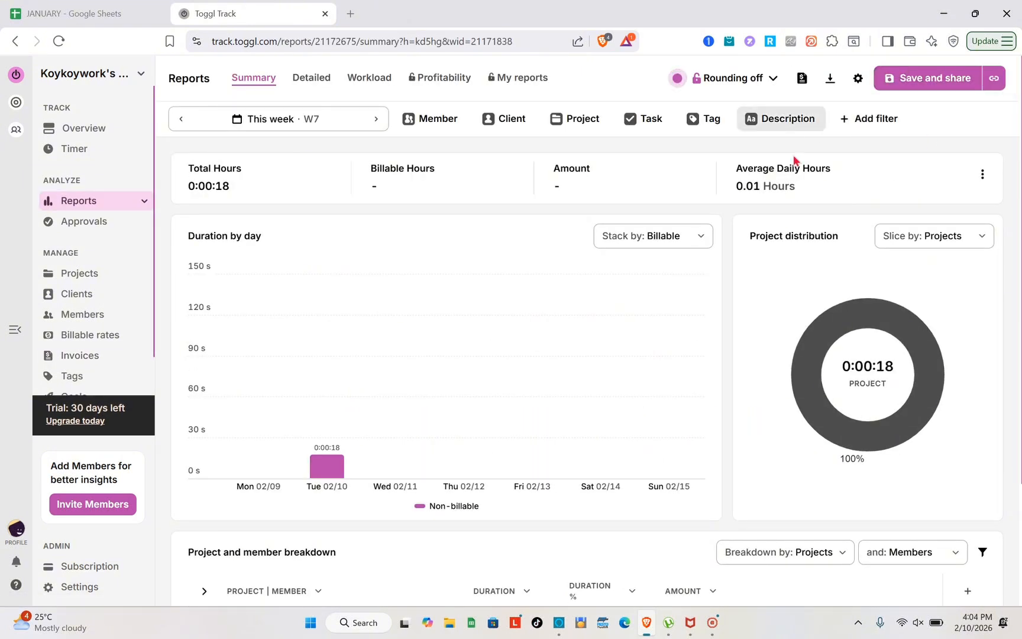
Step: Scroll the 0:00:18 summary report, cancel Save and share, and go back to Billable rates
{"action": "scroll", "coordinate": [385, 416], "scroll_direction": "down", "scroll_amount": 3}
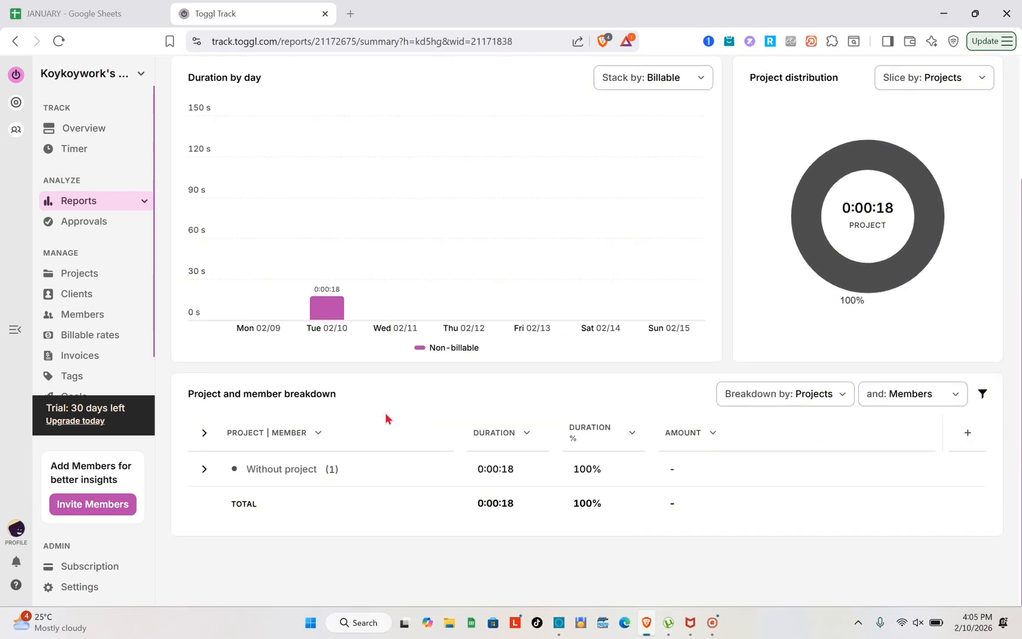
{"action": "scroll", "coordinate": [386, 414], "scroll_direction": "up", "scroll_amount": 3}
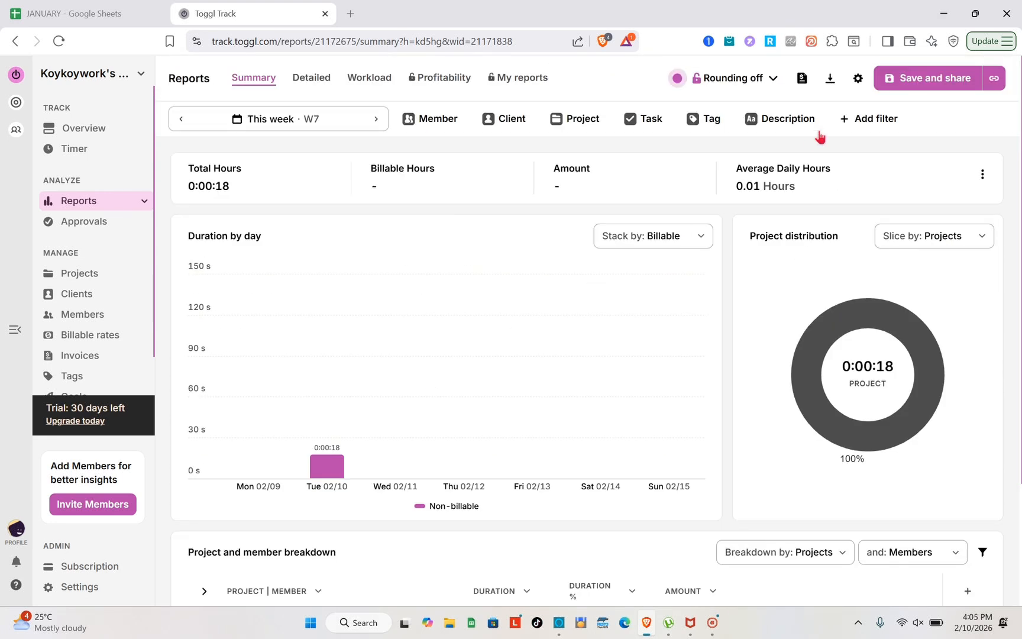
{"action": "left_click", "coordinate": [929, 81]}
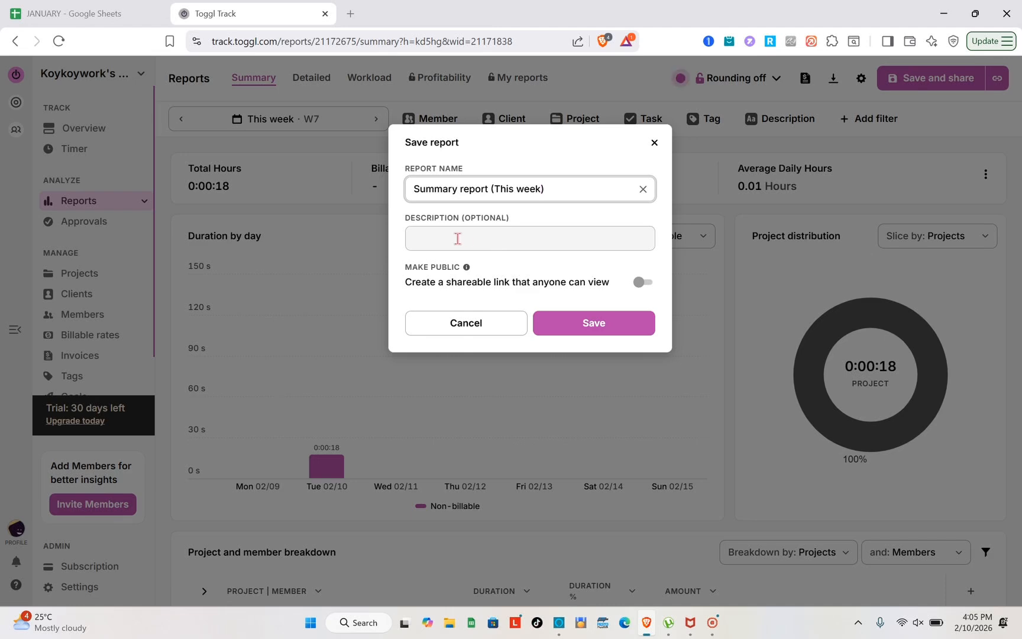
{"action": "left_click", "coordinate": [457, 239]}
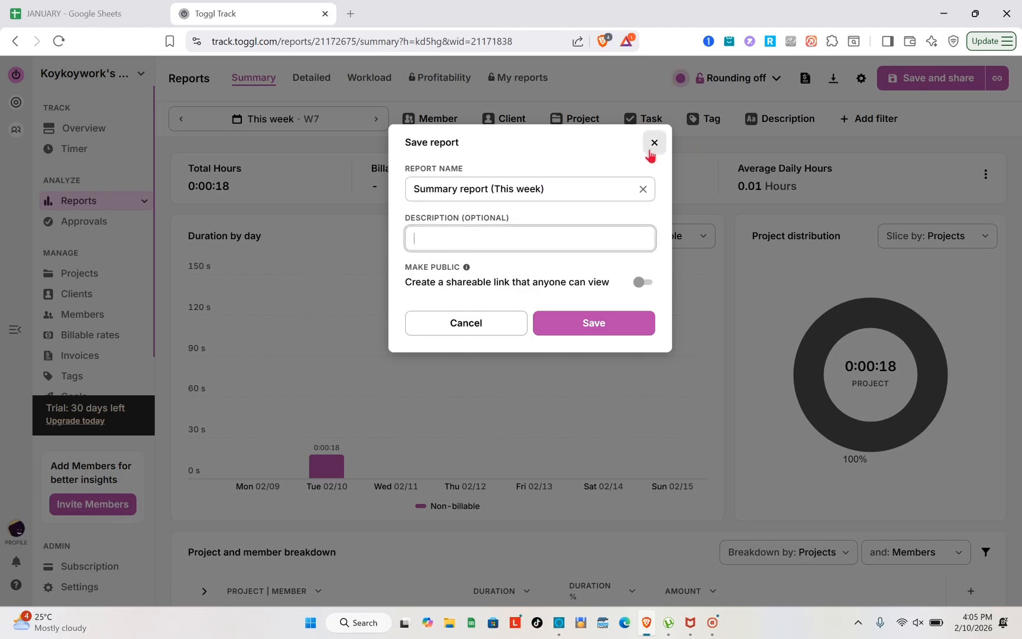
{"action": "left_click", "coordinate": [650, 151]}
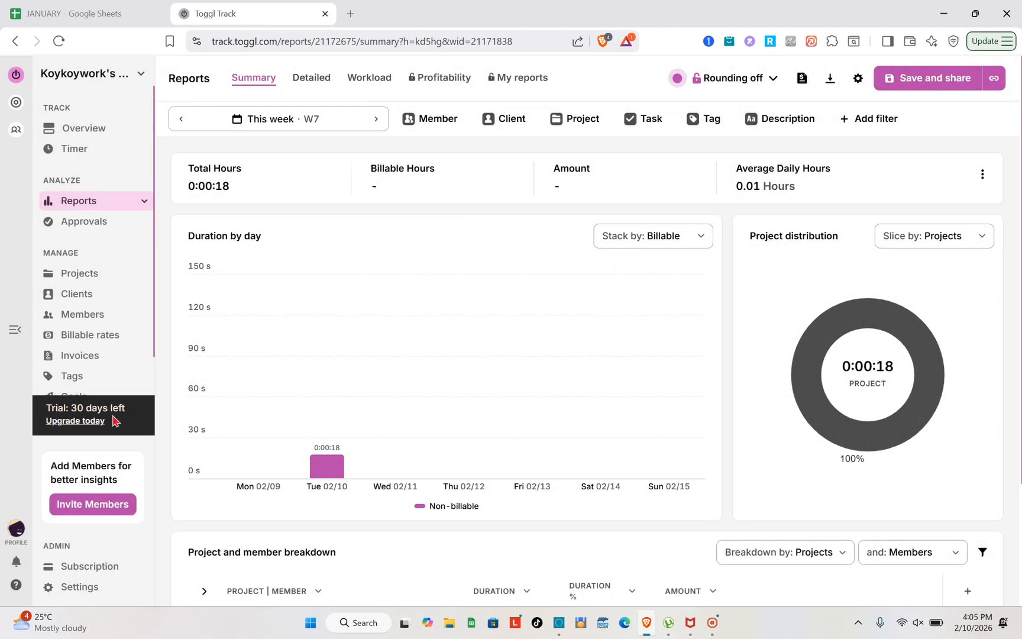
{"action": "left_click", "coordinate": [137, 335]}
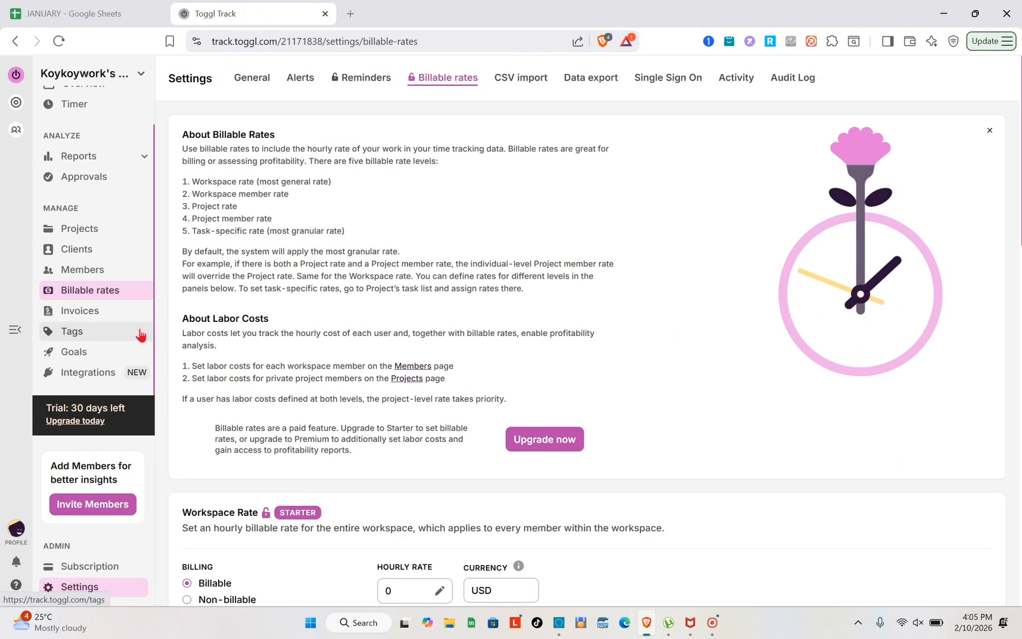
Step: On the Timer page, dismiss the 11:45–12:00 PM entry popup and start a timer in timer mode
{"action": "scroll", "coordinate": [101, 178], "scroll_direction": "up", "scroll_amount": 1}
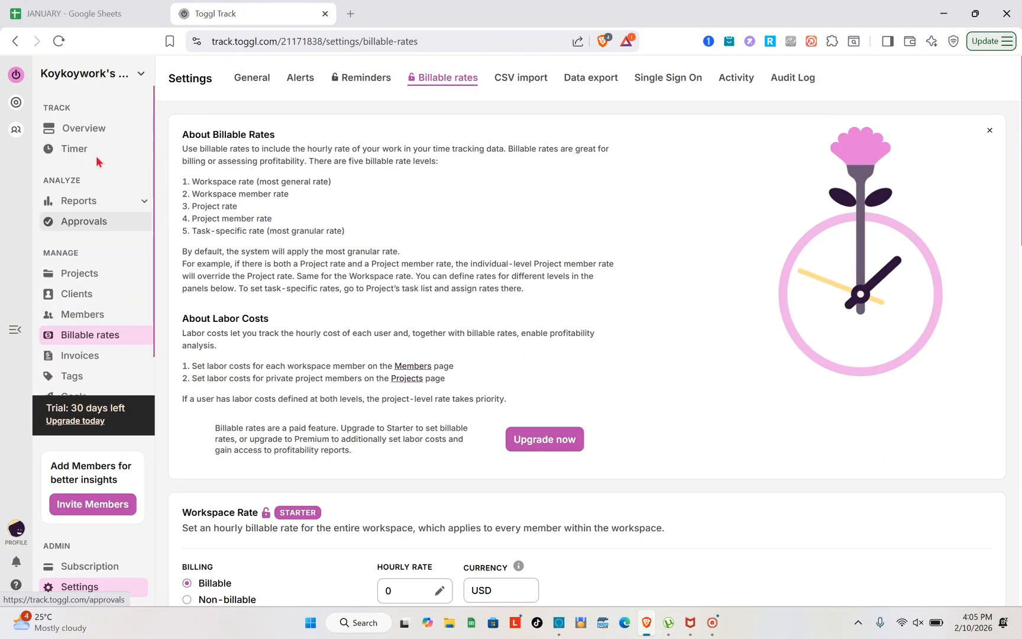
{"action": "left_click", "coordinate": [92, 156]}
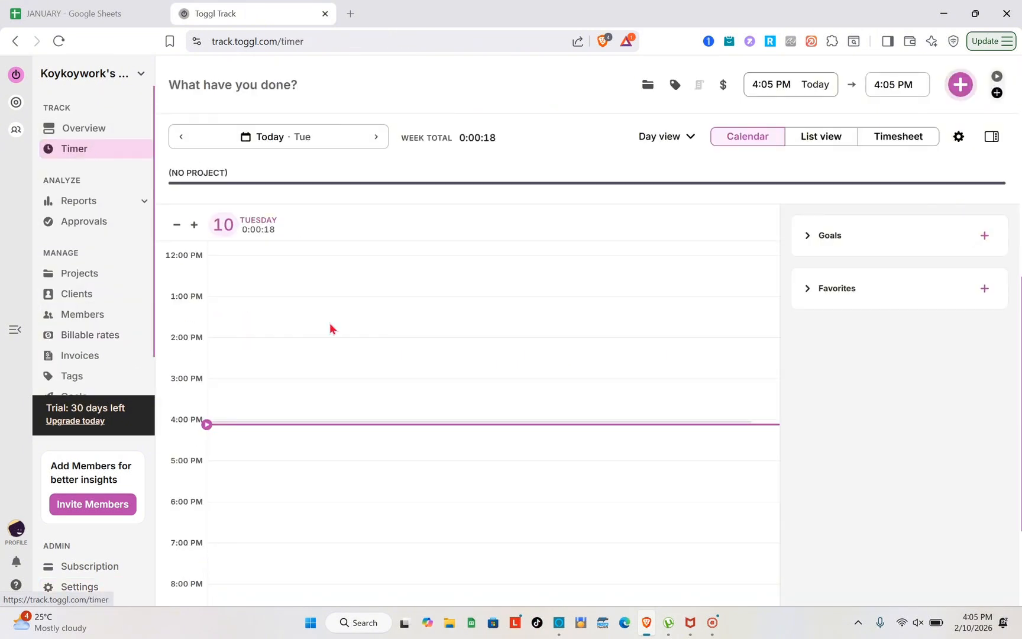
{"action": "left_click", "coordinate": [384, 250]}
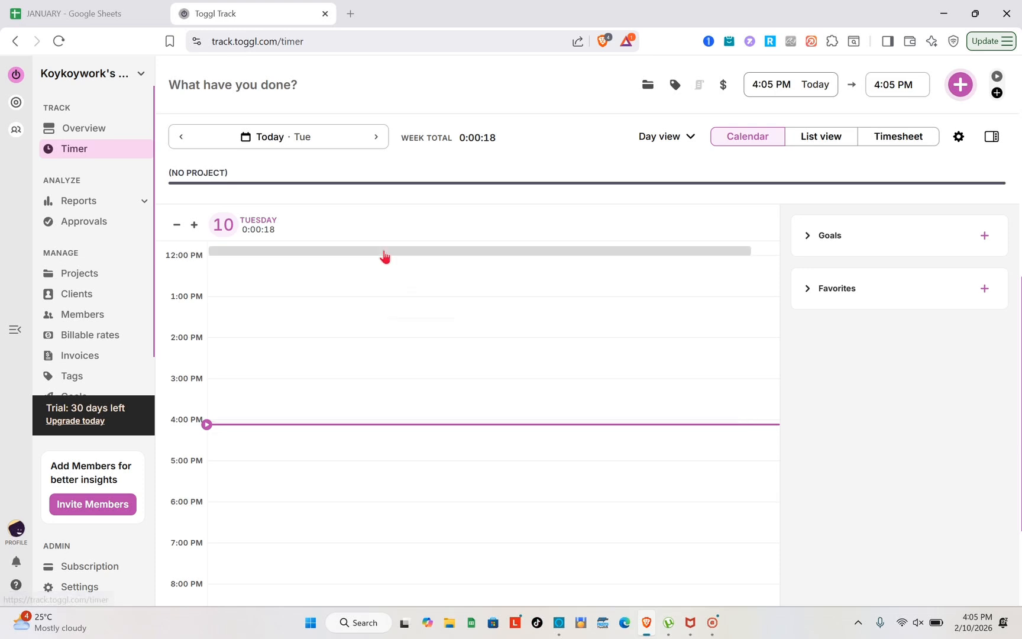
{"action": "scroll", "coordinate": [604, 280], "scroll_direction": "up", "scroll_amount": 5}
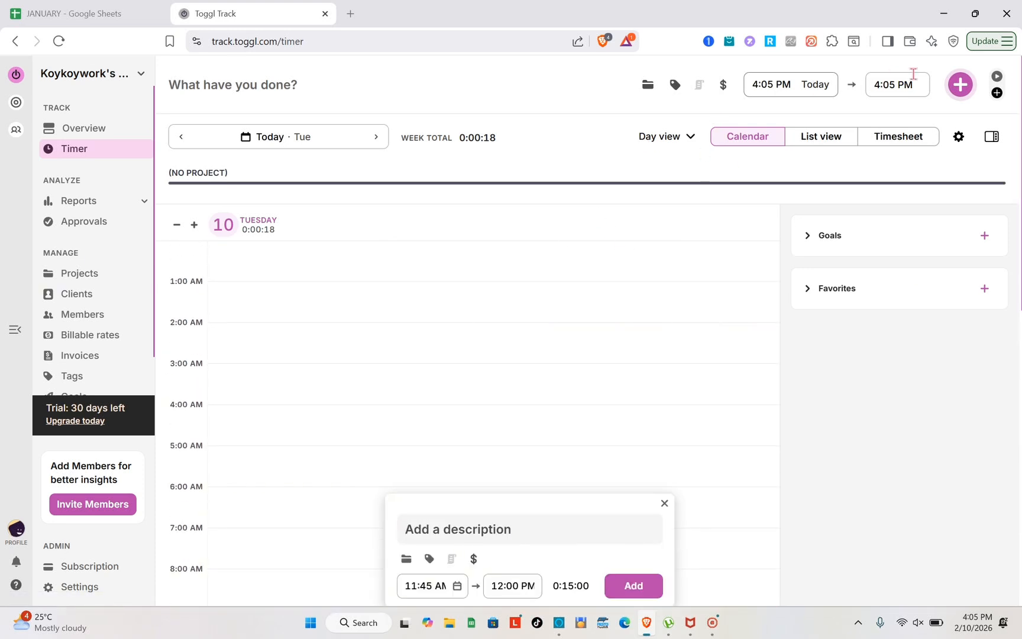
{"action": "left_click", "coordinate": [997, 78]}
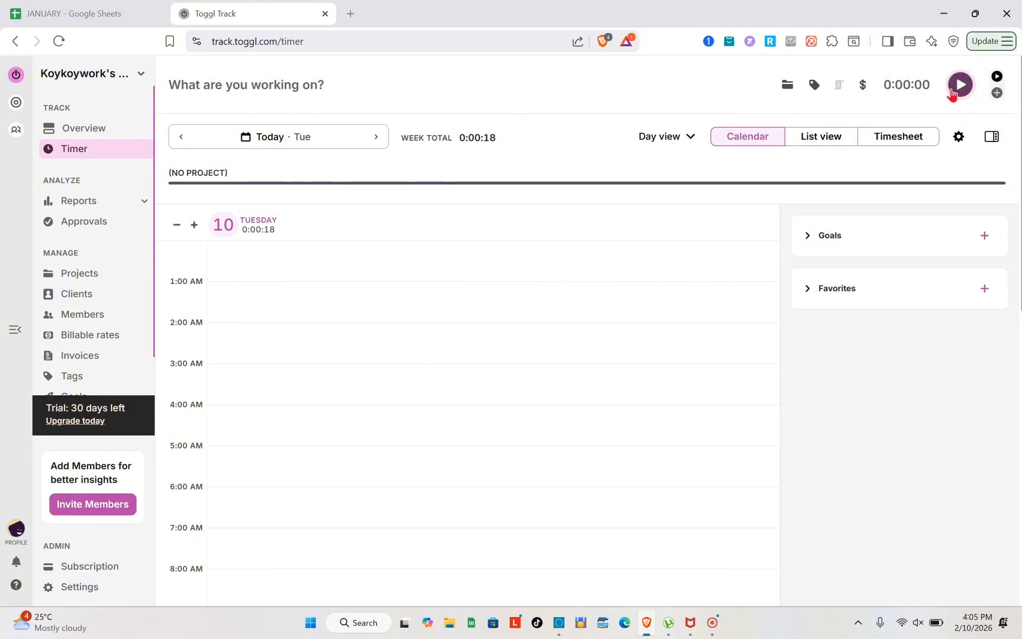
{"action": "left_click", "coordinate": [960, 84]}
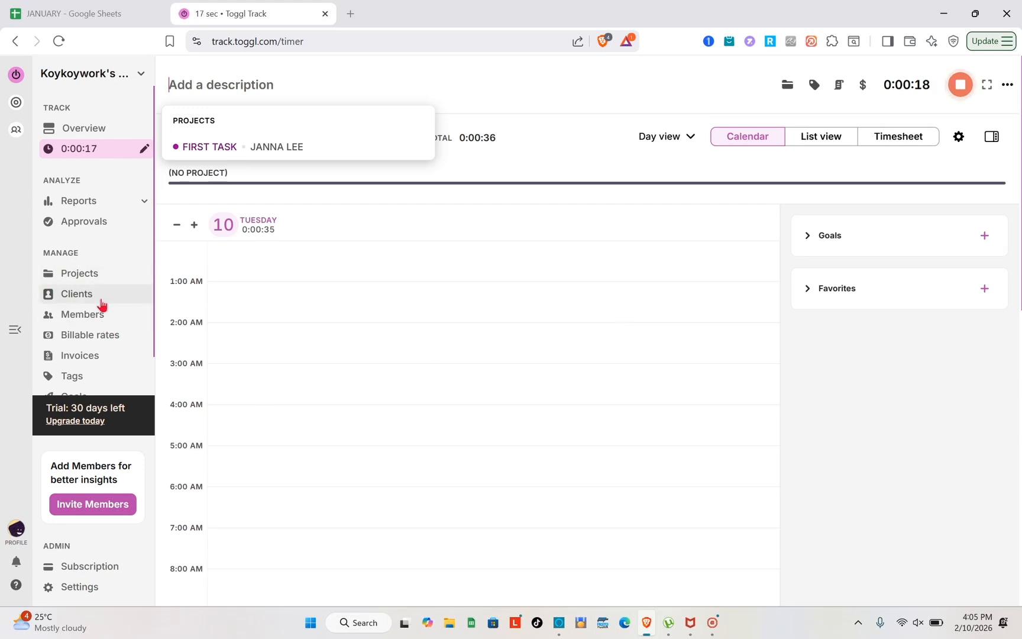
Step: Open Reports and show the This week (02/09–02/15/2026) date range picker
{"action": "scroll", "coordinate": [102, 304], "scroll_direction": "down", "scroll_amount": 1}
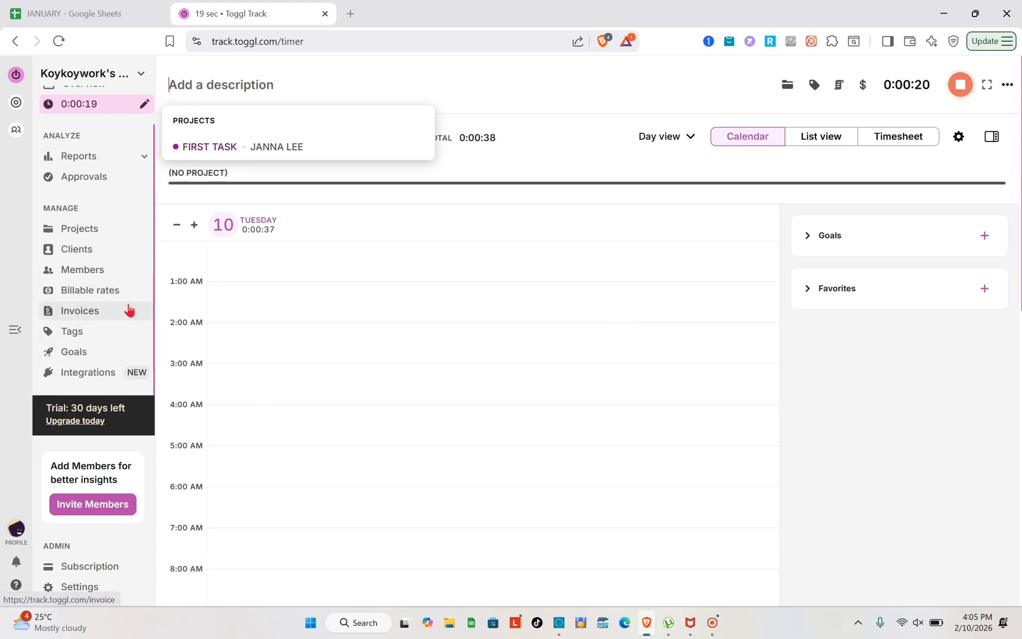
{"action": "left_click", "coordinate": [87, 155]}
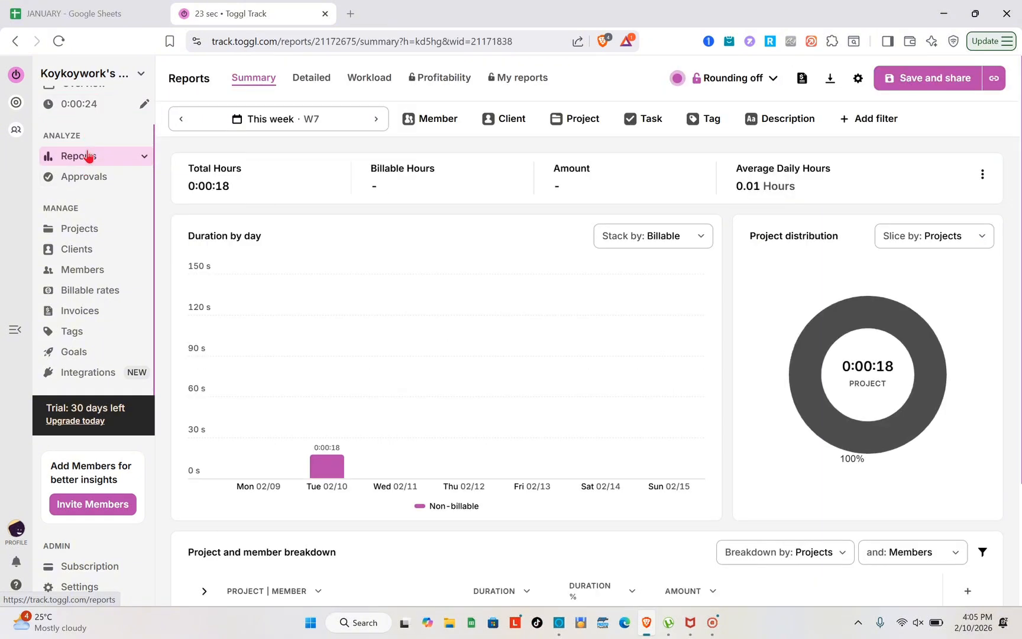
{"action": "left_click", "coordinate": [280, 124]}
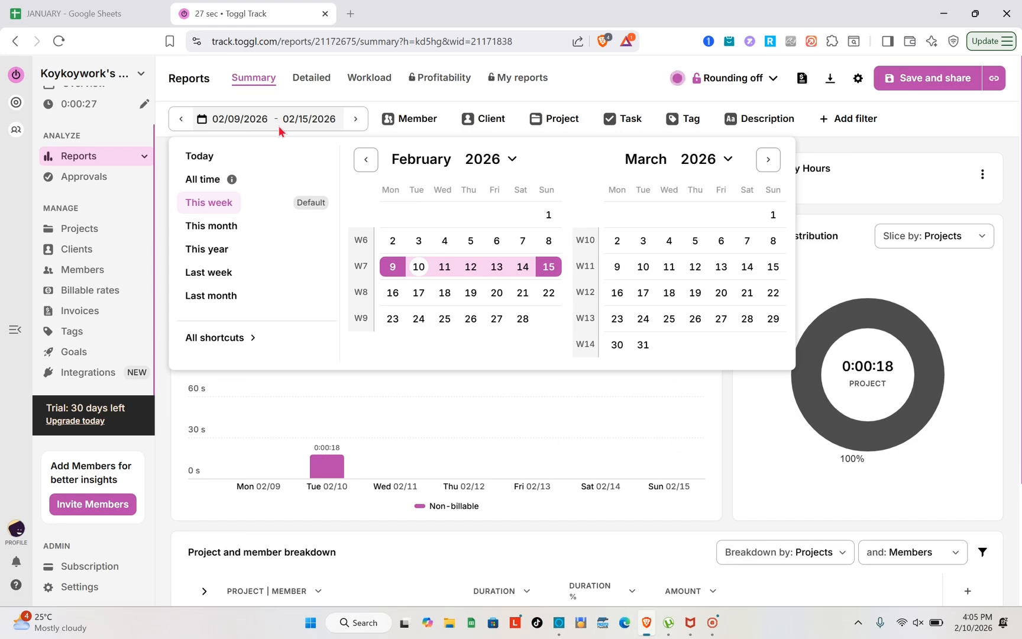